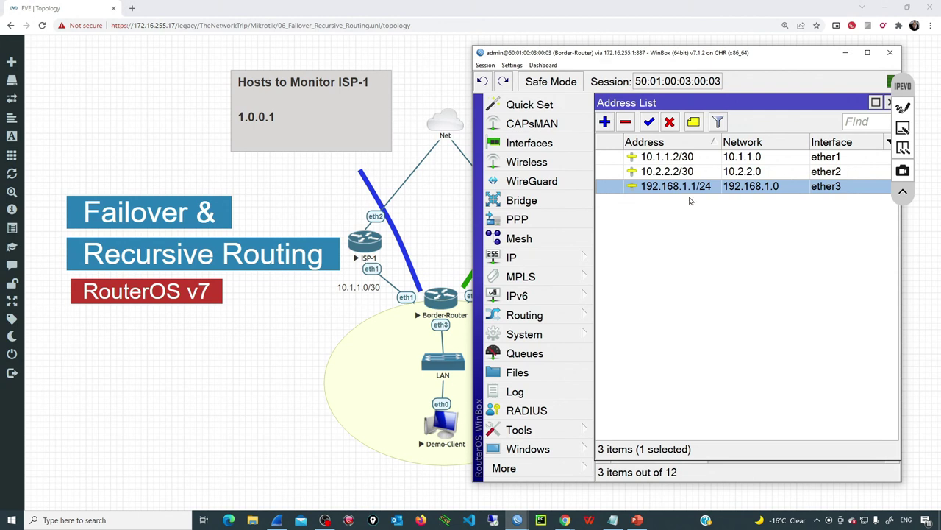
Add a new entry to the IP route list with destination address 1.0.0.1
{"action": "left_click_drag", "start_coordinate": [657, 157], "coordinate": [652, 166]}
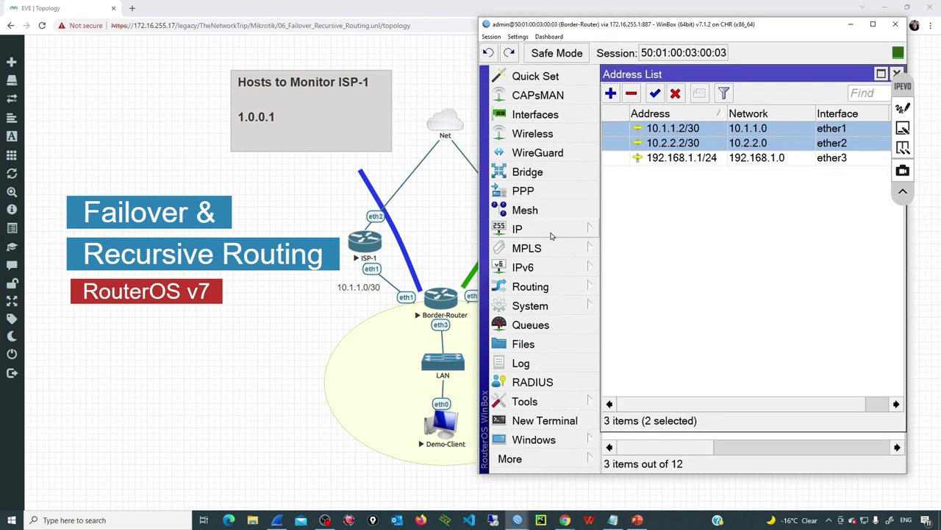
{"action": "left_click", "coordinate": [553, 234]}
{"action": "left_click", "coordinate": [626, 289]}
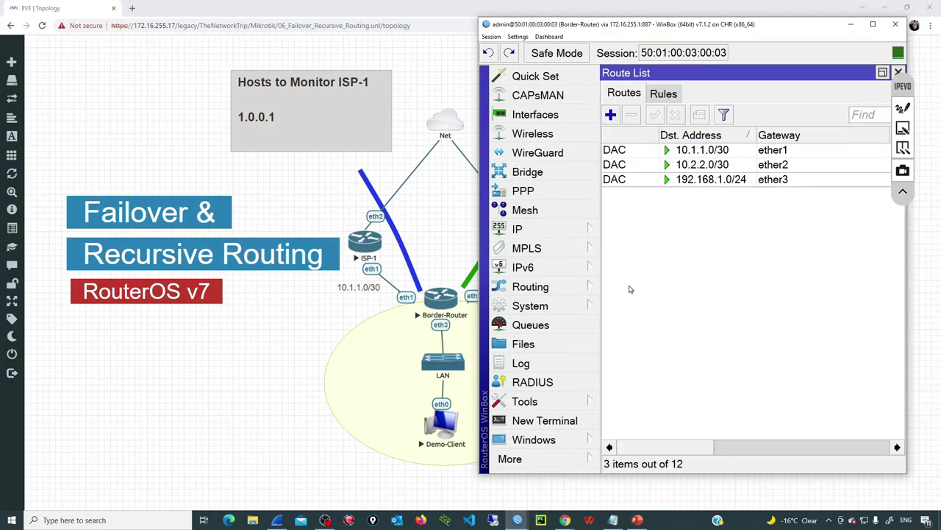
{"action": "left_click", "coordinate": [611, 116]}
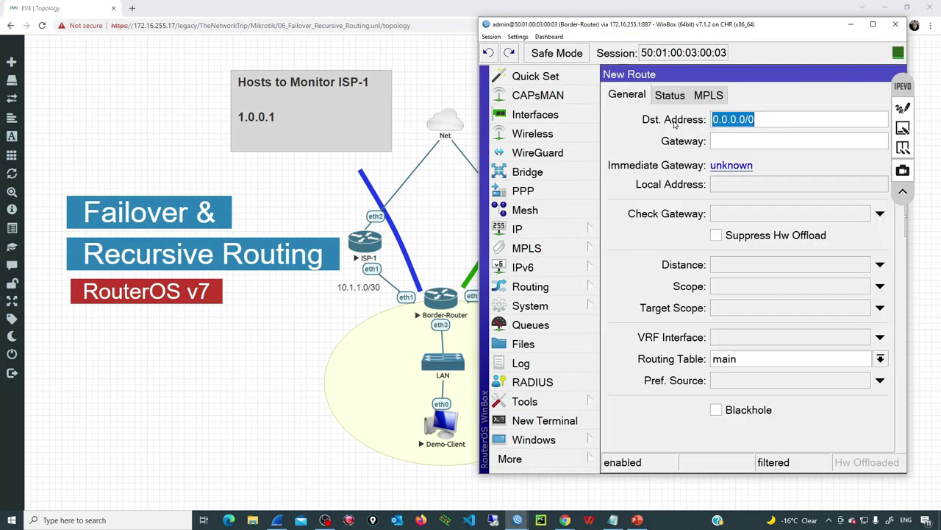
{"action": "left_click_drag", "start_coordinate": [675, 32], "coordinate": [634, 32]}
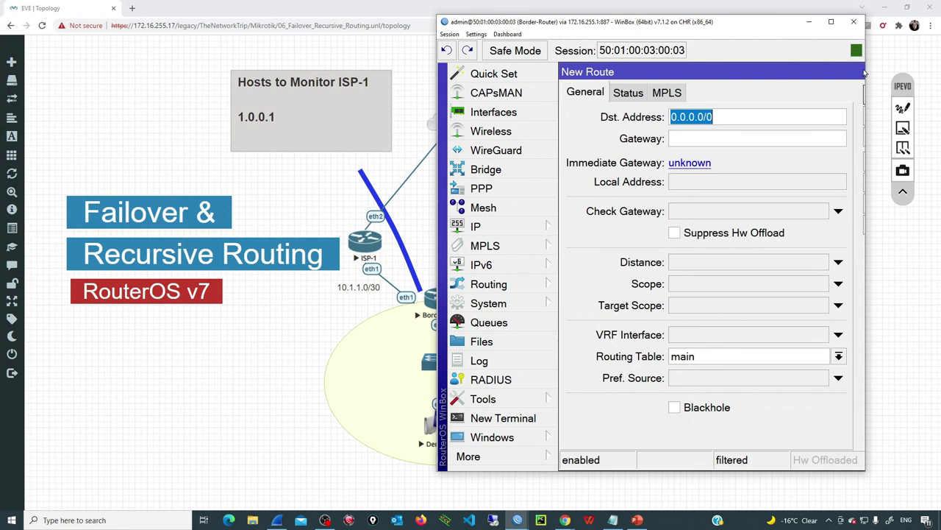
{"action": "left_click_drag", "start_coordinate": [867, 68], "coordinate": [904, 69]}
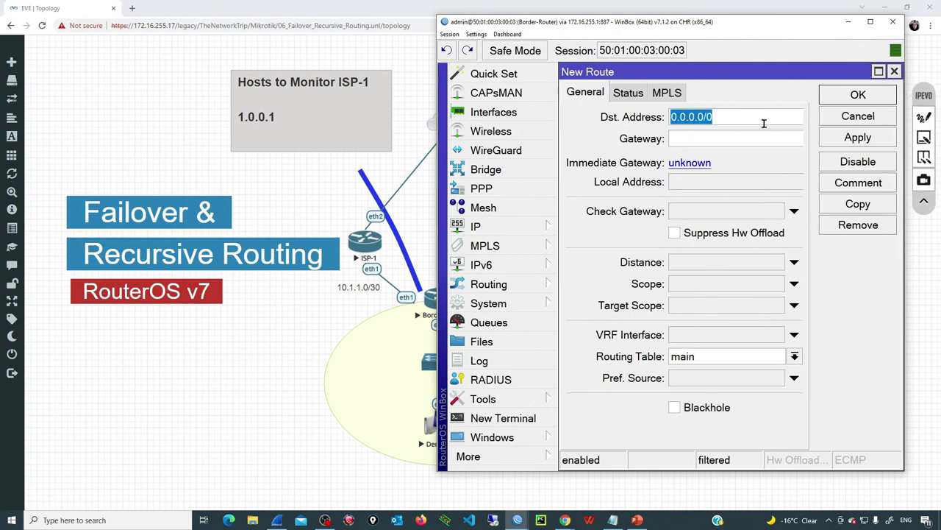
{"action": "type", "text": "1.0.0.1"}
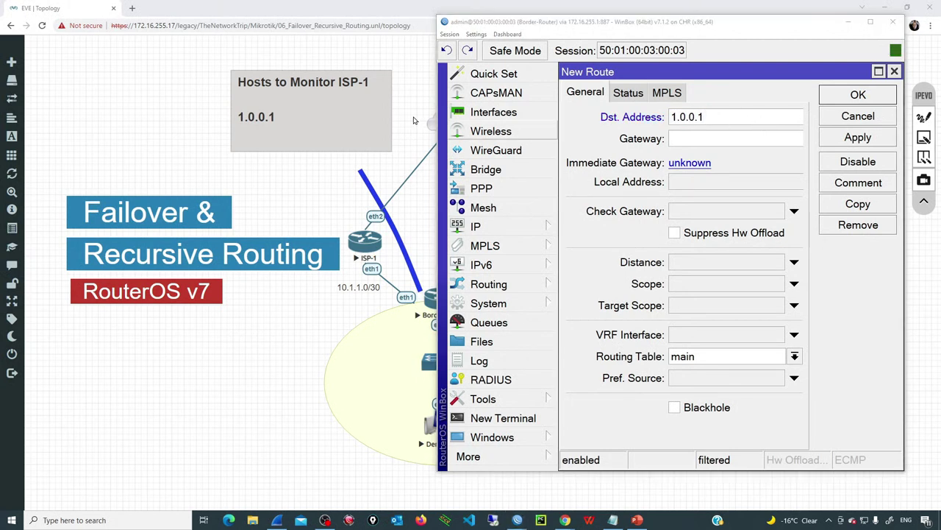
Annotate the path to ISP-1 for host 1.0.0.1 on the topology and set the new route's gateway to 10.1.1.1
{"action": "mouse_move", "coordinate": [288, 82]}
{"action": "left_mouse_down"}
{"action": "mouse_move", "coordinate": [261, 144]}
{"action": "mouse_move", "coordinate": [232, 83]}
{"action": "left_mouse_up"}
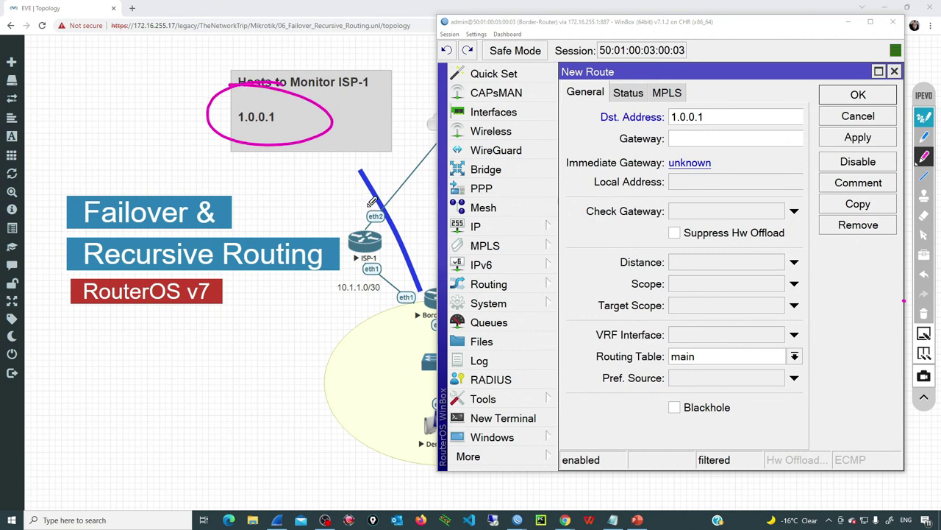
{"action": "mouse_move", "coordinate": [421, 310]}
{"action": "left_mouse_down"}
{"action": "mouse_move", "coordinate": [357, 266]}
{"action": "mouse_move", "coordinate": [344, 271]}
{"action": "mouse_move", "coordinate": [357, 281]}
{"action": "left_mouse_up"}
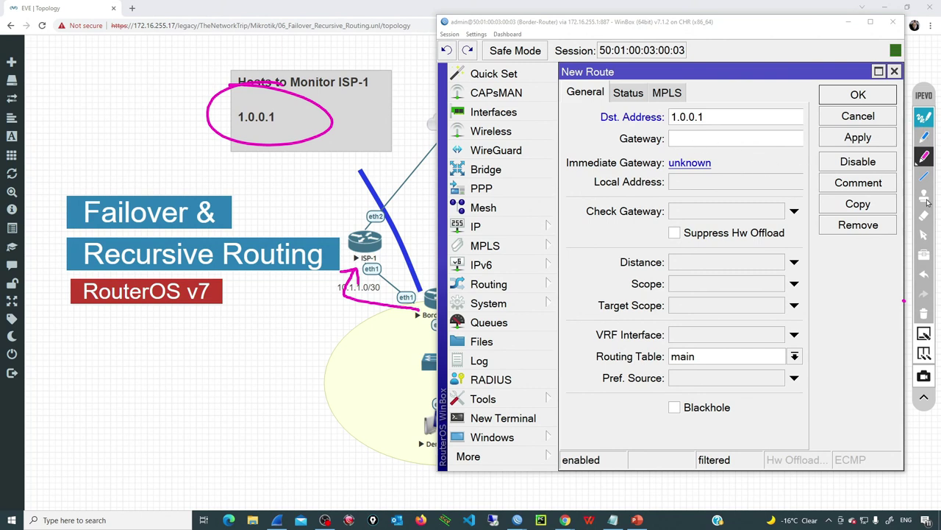
{"action": "left_click", "coordinate": [923, 234]}
{"action": "left_click", "coordinate": [681, 135]}
{"action": "type", "text": "10.1.1.1"}
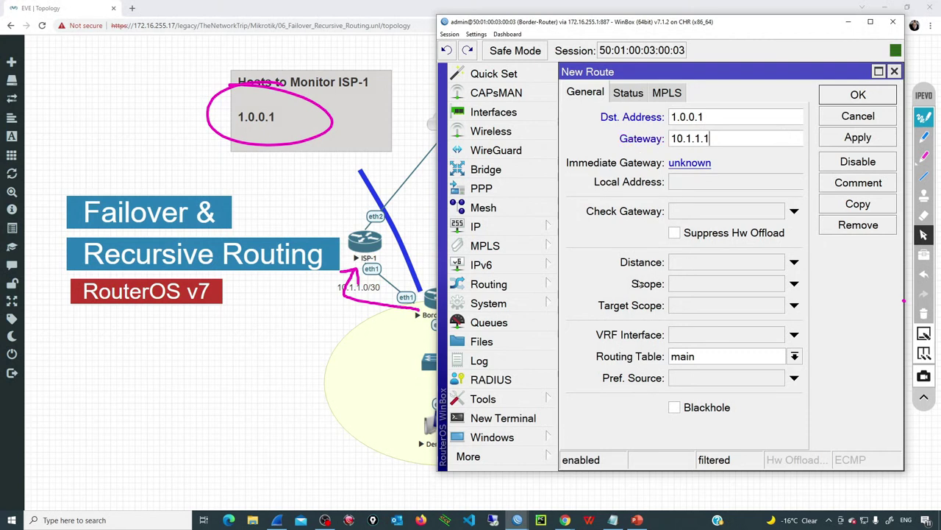
Mark the new route's Scope field with a hand-drawn arrow and leave annotation mode
{"action": "left_click", "coordinate": [924, 157]}
{"action": "left_click_drag", "start_coordinate": [603, 281], "coordinate": [633, 286]}
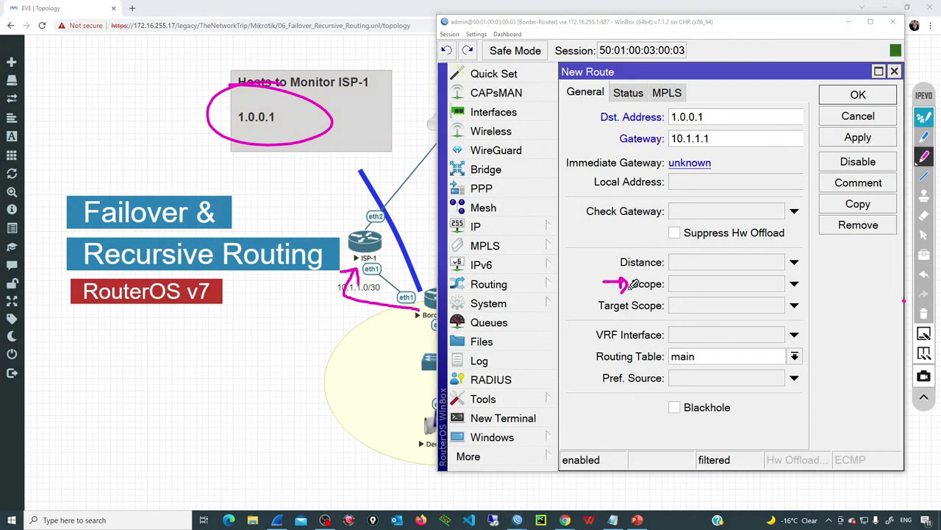
{"action": "left_click", "coordinate": [926, 158]}
{"action": "left_click", "coordinate": [926, 122]}
Set the scope of the 1.0.0.1 route to 10 and apply the route
{"action": "left_click", "coordinate": [704, 285]}
{"action": "type", "text": "10"}
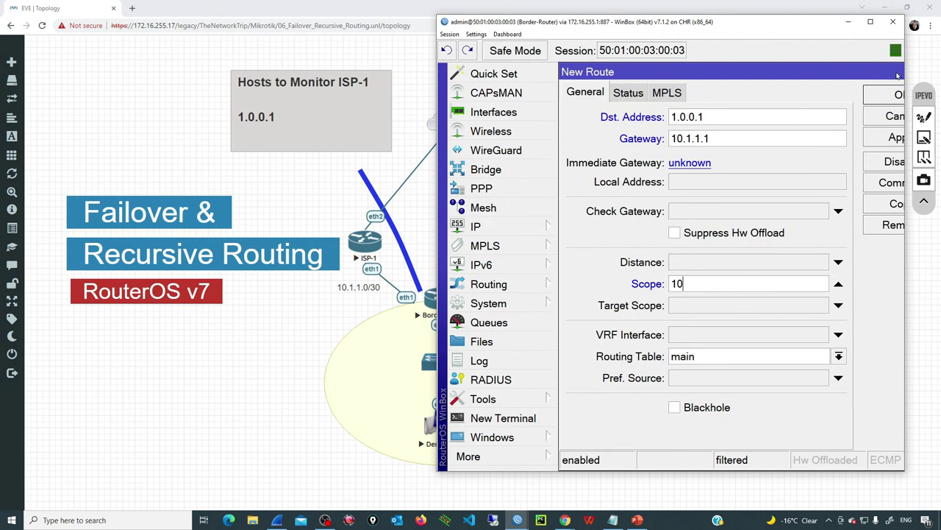
{"action": "left_click_drag", "start_coordinate": [906, 75], "coordinate": [928, 73]}
{"action": "left_click", "coordinate": [892, 140]}
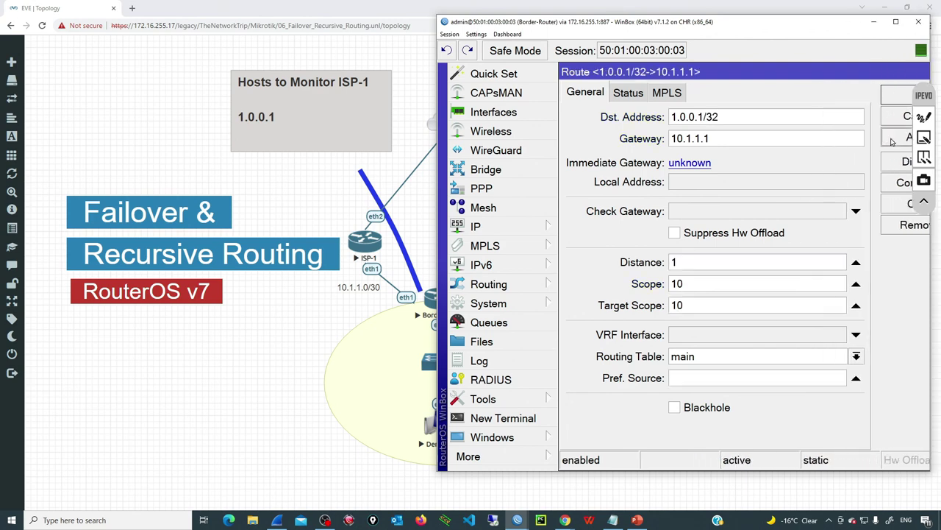
Add the comment "Monitor External Host Via ISP-1" to the 1.0.0.1 route
{"action": "left_click_drag", "start_coordinate": [841, 25], "coordinate": [778, 27]}
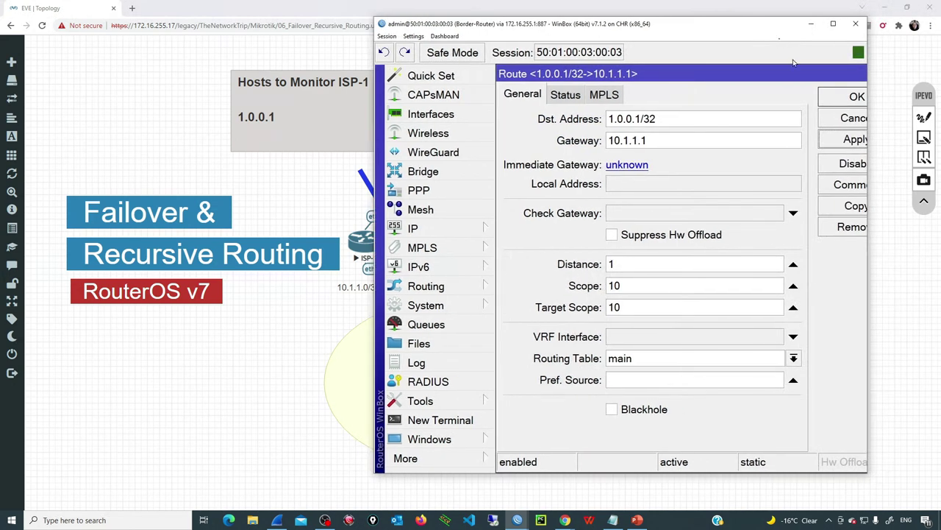
{"action": "left_click", "coordinate": [836, 184]}
{"action": "type", "text": "Monitor External Host Via ISP-1"}
{"action": "key", "text": "Return"}
Bring up the topology, sketch the path from Border-Router through ISP-1 towards Net, and clear the annotations
{"action": "key", "text": "alt+Tab"}
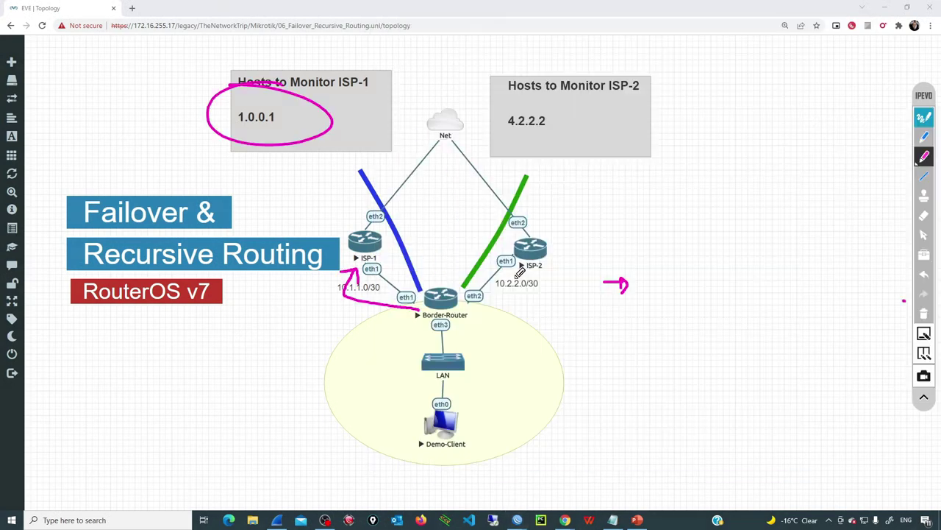
{"action": "mouse_move", "coordinate": [183, 138]}
{"action": "left_mouse_down"}
{"action": "mouse_move", "coordinate": [231, 130]}
{"action": "mouse_move", "coordinate": [223, 137]}
{"action": "left_mouse_up"}
{"action": "mouse_move", "coordinate": [439, 300]}
{"action": "left_mouse_down"}
{"action": "mouse_move", "coordinate": [354, 272]}
{"action": "mouse_move", "coordinate": [440, 174]}
{"action": "left_mouse_up"}
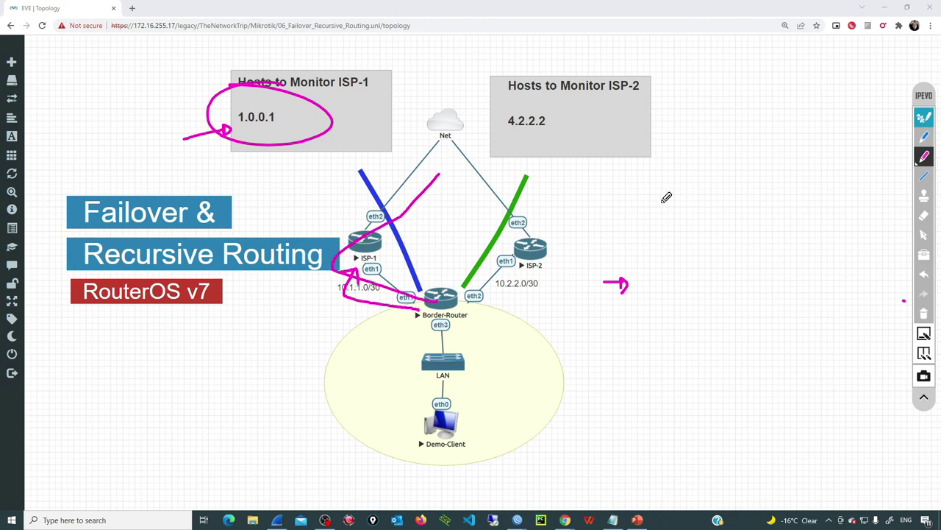
{"action": "left_click", "coordinate": [924, 314]}
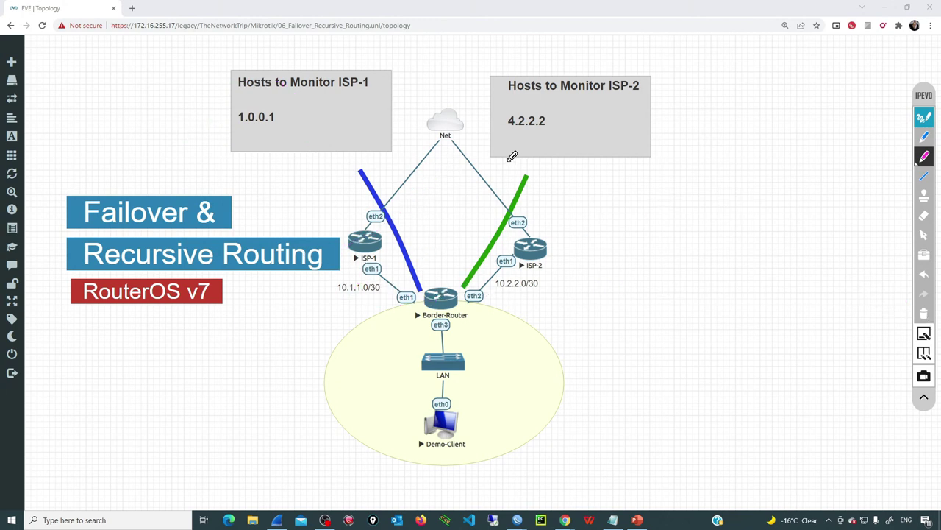
Underline host 4.2.2.2, draw an arrow from Border-Router to ISP-2, and clear the annotations
{"action": "left_click_drag", "start_coordinate": [506, 136], "coordinate": [569, 134]}
{"action": "left_click_drag", "start_coordinate": [485, 115], "coordinate": [561, 109]}
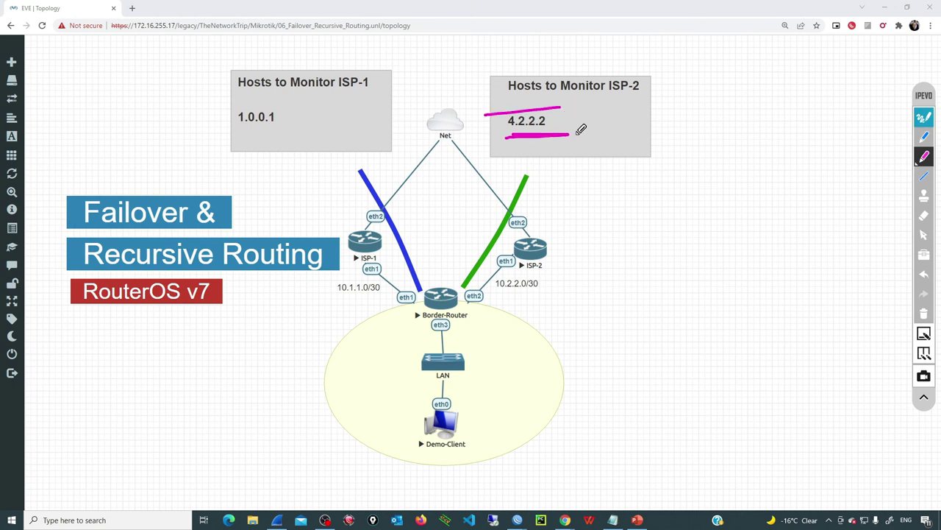
{"action": "mouse_move", "coordinate": [441, 309]}
{"action": "left_mouse_down"}
{"action": "mouse_move", "coordinate": [525, 294]}
{"action": "mouse_move", "coordinate": [527, 268]}
{"action": "mouse_move", "coordinate": [532, 277]}
{"action": "left_mouse_up"}
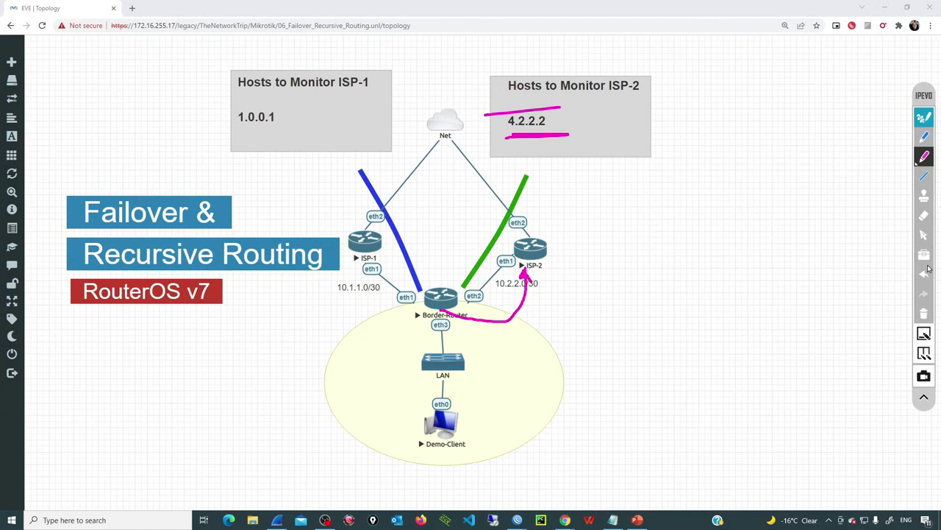
{"action": "left_click", "coordinate": [926, 314]}
{"action": "left_click", "coordinate": [924, 119]}
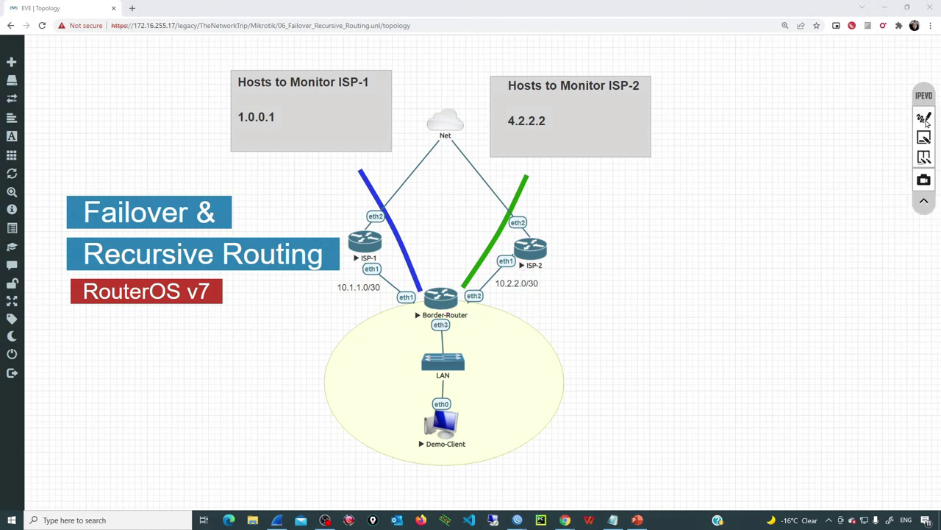
Return to WinBox and start another route with destination address 4.2.2.2
{"action": "mouse_move", "coordinate": [518, 523]}
{"action": "left_click", "coordinate": [431, 478]}
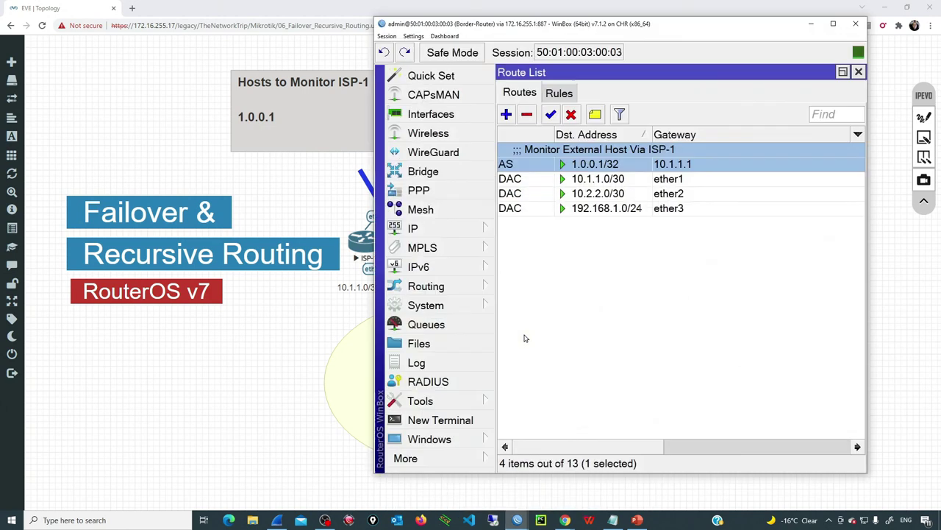
{"action": "left_click_drag", "start_coordinate": [674, 32], "coordinate": [299, 32]}
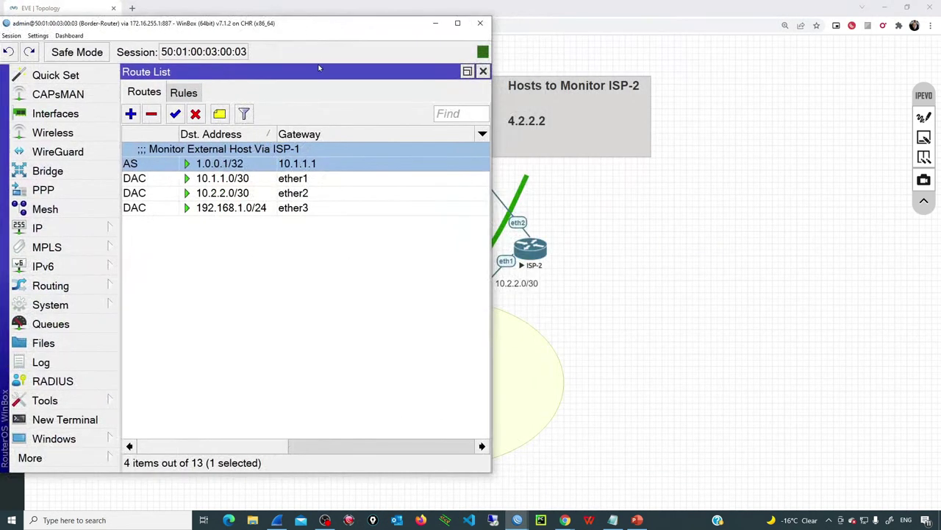
{"action": "left_click", "coordinate": [130, 114]}
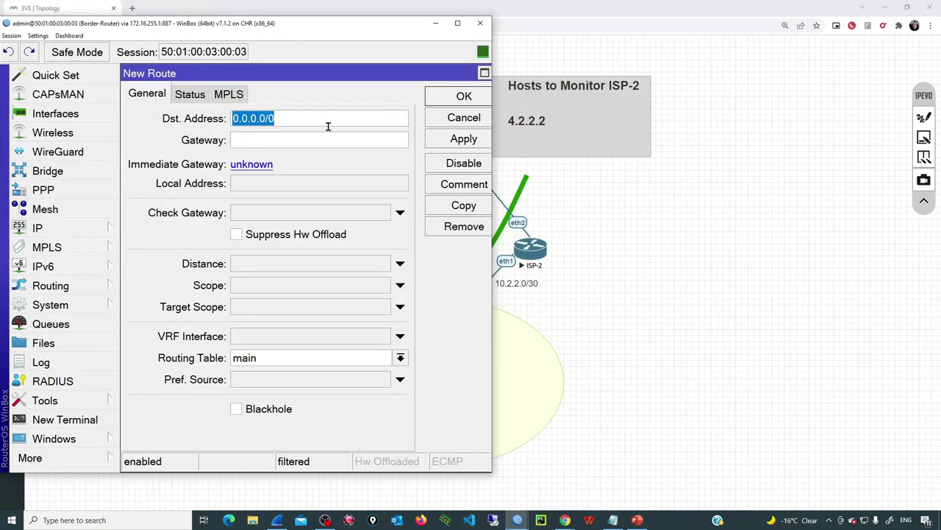
{"action": "type", "text": "4.2.2.2"}
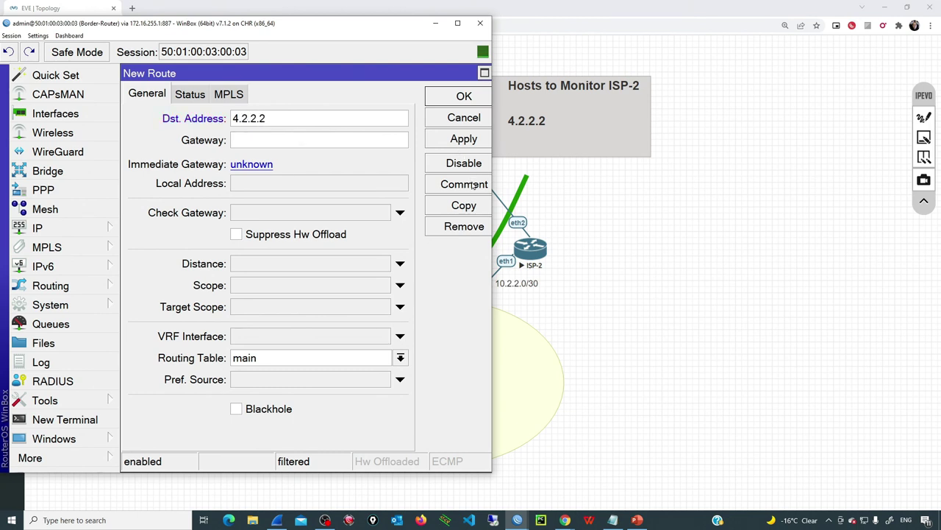
Set the 4.2.2.2 route's gateway to 10.2.2.1 and its scope to 10, and apply the route
{"action": "key", "text": "Tab"}
{"action": "type", "text": "10.2.2.1"}
{"action": "left_click", "coordinate": [248, 286]}
{"action": "type", "text": "1"}
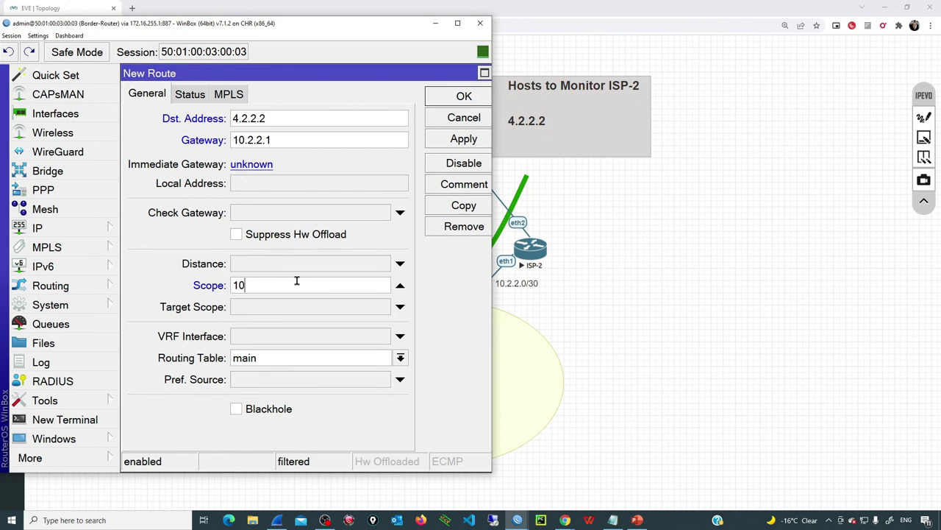
{"action": "left_click", "coordinate": [442, 144]}
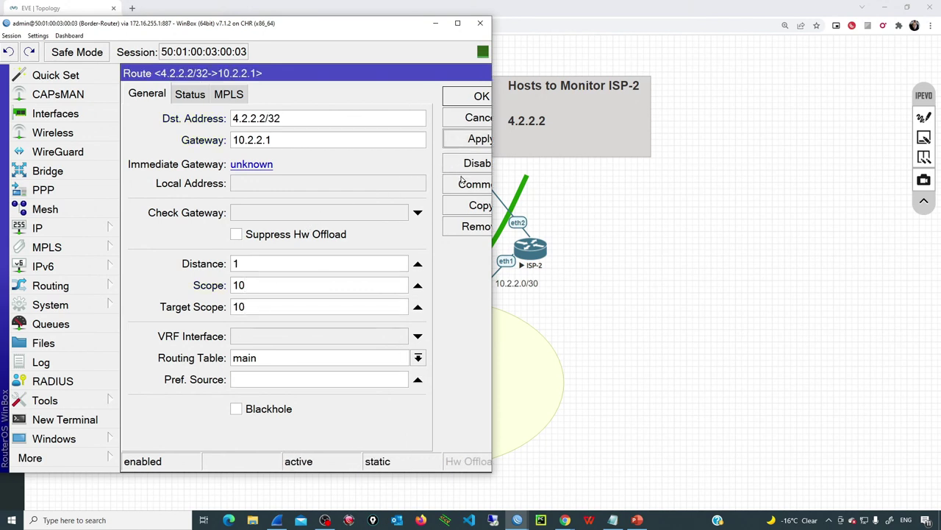
Add the comment "Monitor Host Via ISP-2" to the 4.2.2.2 route
{"action": "left_click", "coordinate": [462, 185]}
{"action": "type", "text": "Monitor Host"}
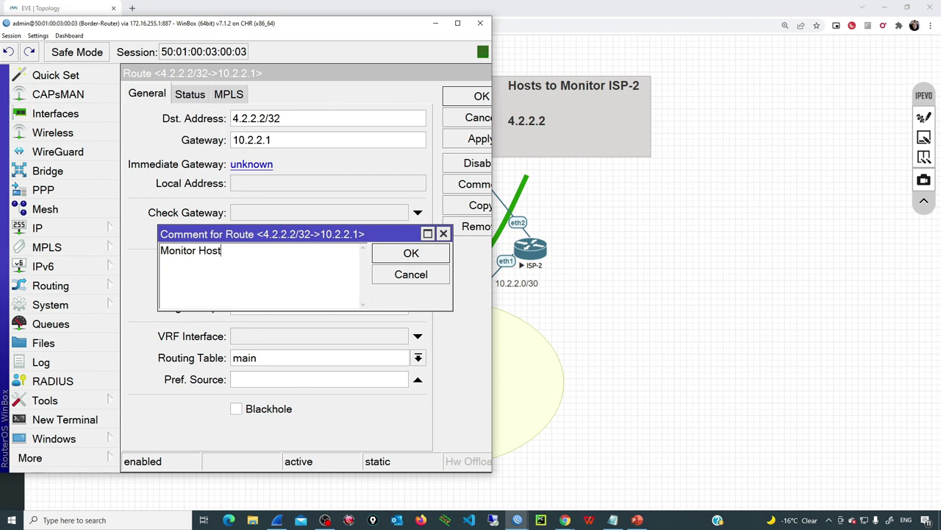
{"action": "type", "text": " Via ISP-2"}
{"action": "key", "text": "Return"}
Switch to the PowerPoint Process slide and highlight the default routes' target-scope of 11 against the scope of 10
{"action": "key", "text": "alt+Tab"}
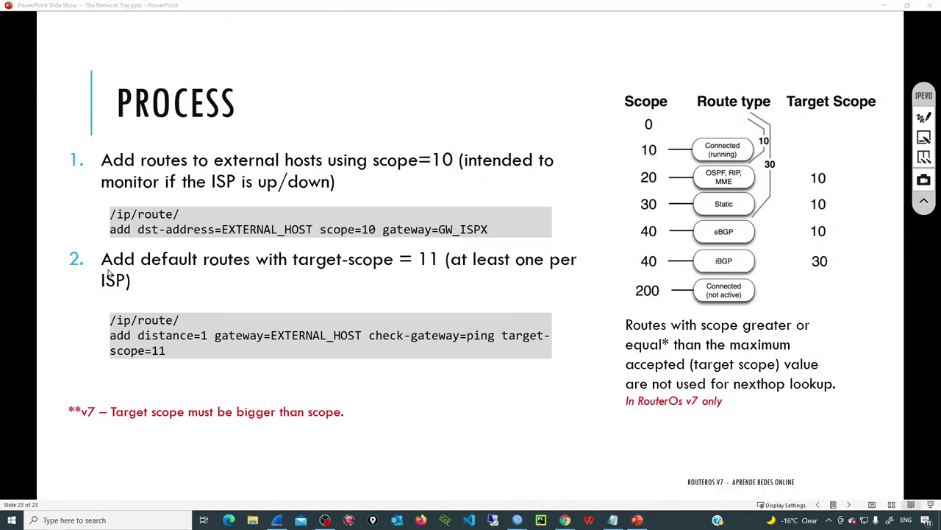
{"action": "left_click_drag", "start_coordinate": [97, 272], "coordinate": [249, 271]}
{"action": "mouse_move", "coordinate": [313, 283]}
{"action": "left_mouse_down"}
{"action": "mouse_move", "coordinate": [450, 278]}
{"action": "mouse_move", "coordinate": [314, 235]}
{"action": "mouse_move", "coordinate": [274, 281]}
{"action": "mouse_move", "coordinate": [448, 277]}
{"action": "left_mouse_up"}
{"action": "mouse_move", "coordinate": [458, 239]}
{"action": "left_mouse_down"}
{"action": "mouse_move", "coordinate": [406, 262]}
{"action": "mouse_move", "coordinate": [450, 240]}
{"action": "mouse_move", "coordinate": [434, 234]}
{"action": "mouse_move", "coordinate": [433, 185]}
{"action": "mouse_move", "coordinate": [445, 196]}
{"action": "left_mouse_up"}
{"action": "left_click_drag", "start_coordinate": [370, 179], "coordinate": [456, 178]}
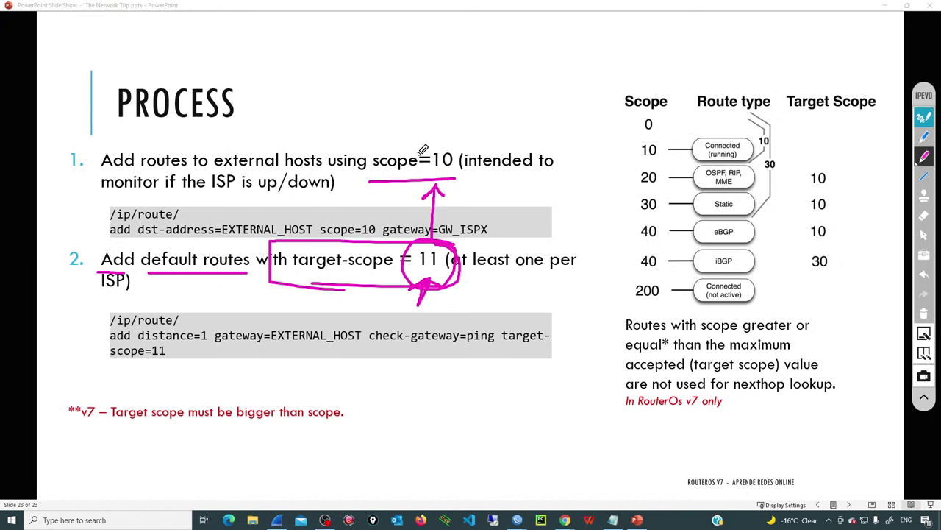
Write example values 15 for scope and 16 for target scope on the slide, and clear all annotations
{"action": "left_click_drag", "start_coordinate": [433, 112], "coordinate": [433, 136]}
{"action": "mouse_move", "coordinate": [442, 116]}
{"action": "left_mouse_down"}
{"action": "mouse_move", "coordinate": [456, 124]}
{"action": "mouse_move", "coordinate": [445, 134]}
{"action": "left_mouse_up"}
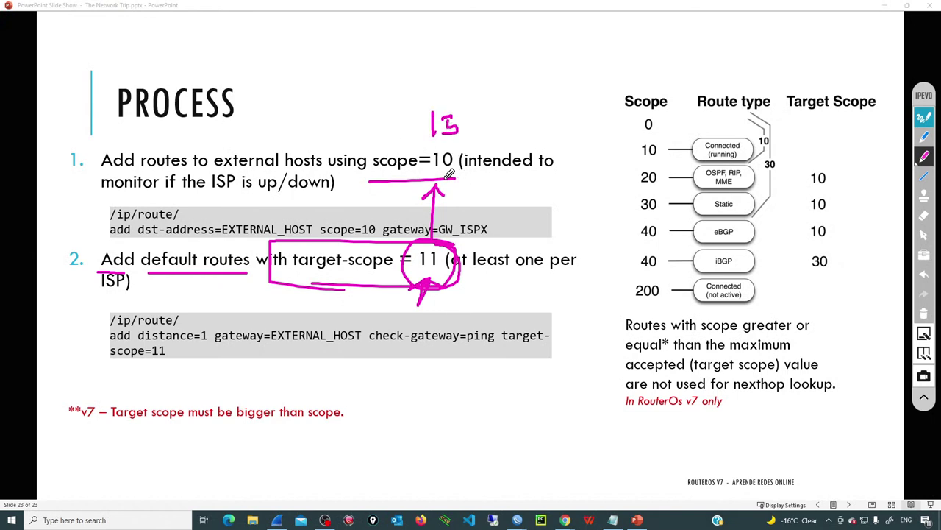
{"action": "mouse_move", "coordinate": [438, 251]}
{"action": "left_mouse_down"}
{"action": "mouse_move", "coordinate": [414, 268]}
{"action": "mouse_move", "coordinate": [439, 274]}
{"action": "left_mouse_up"}
{"action": "left_click_drag", "start_coordinate": [456, 219], "coordinate": [477, 236]}
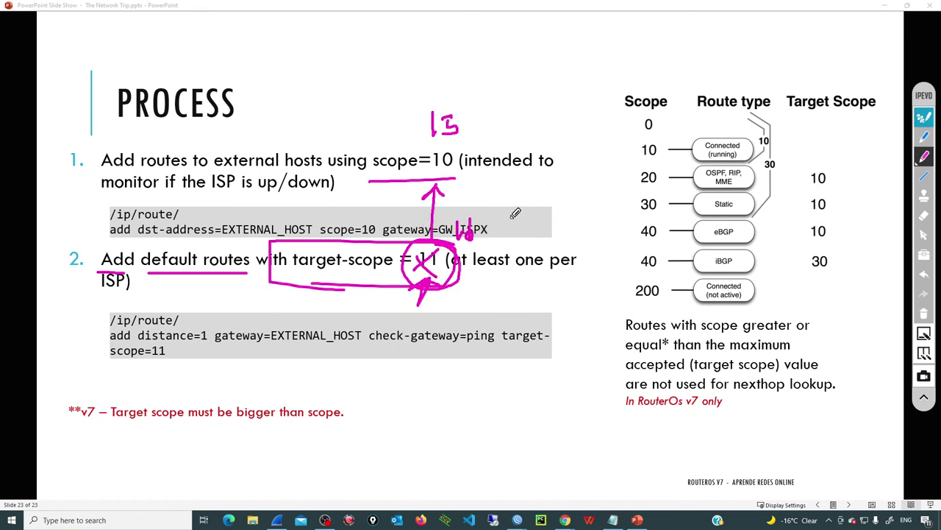
{"action": "left_click", "coordinate": [924, 314]}
{"action": "left_click", "coordinate": [925, 118]}
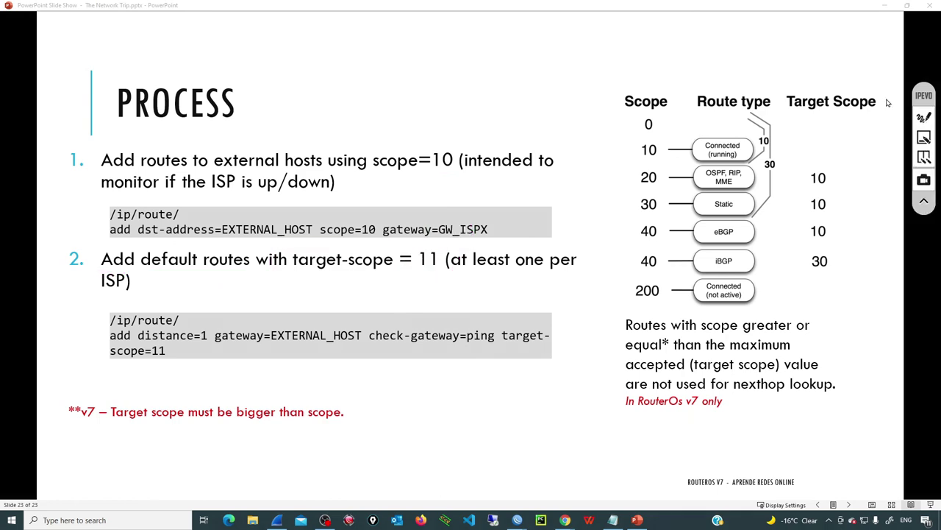
Switch to WinBox, start a new route, and reposition the window to uncover ISP-1 in the topology
{"action": "key", "text": "alt+Tab"}
{"action": "left_click_drag", "start_coordinate": [476, 174], "coordinate": [665, 171]}
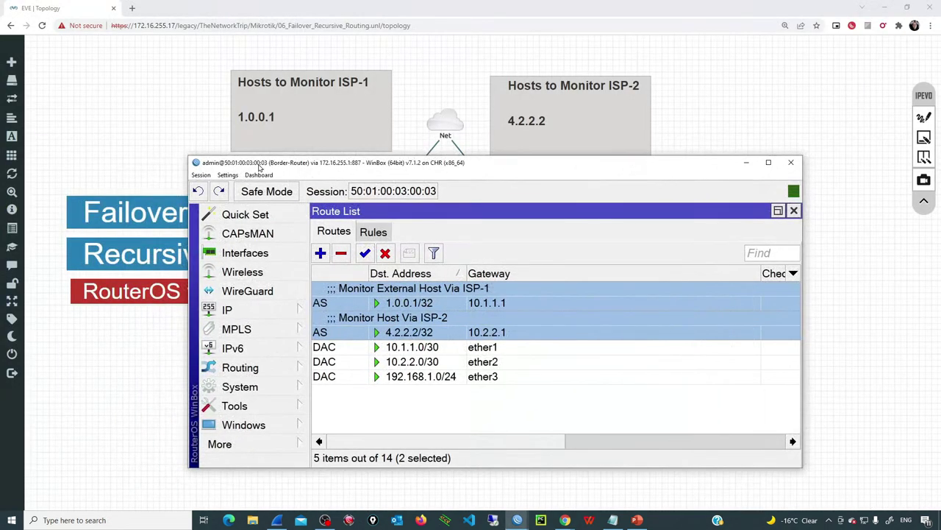
{"action": "left_click", "coordinate": [321, 254]}
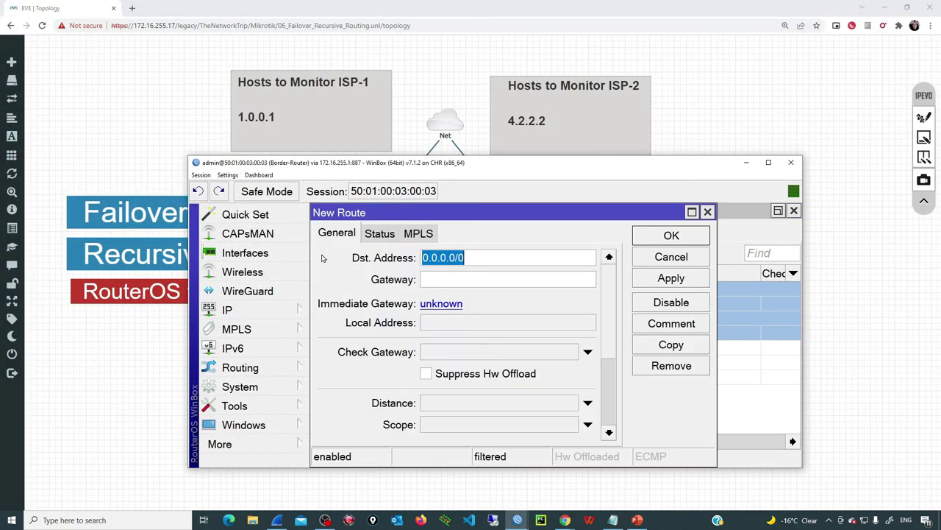
{"action": "left_click_drag", "start_coordinate": [188, 157], "coordinate": [313, 75]}
{"action": "left_click_drag", "start_coordinate": [371, 83], "coordinate": [468, 57]}
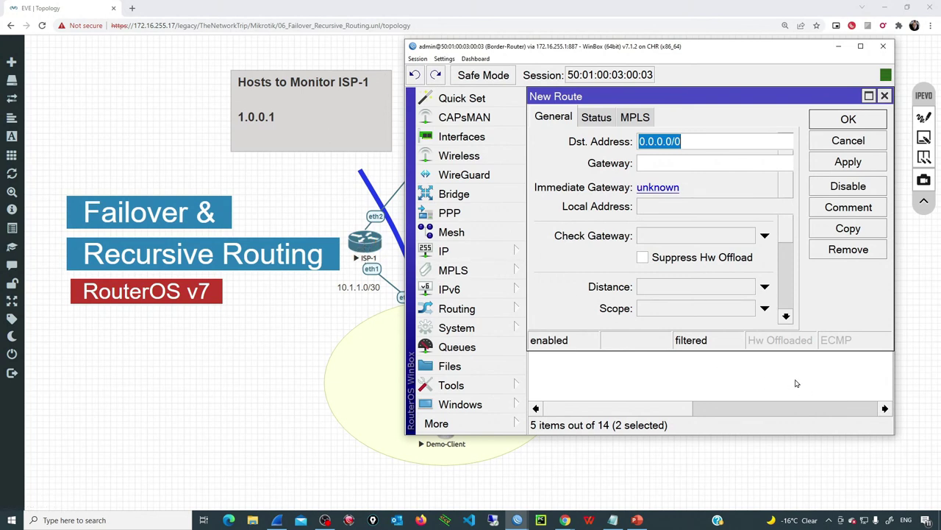
Annotate the ISP-1 gateway and monitored host 1.0.0.1 on the topology, and clear all the markings
{"action": "key", "text": "ctrl+alt+p"}
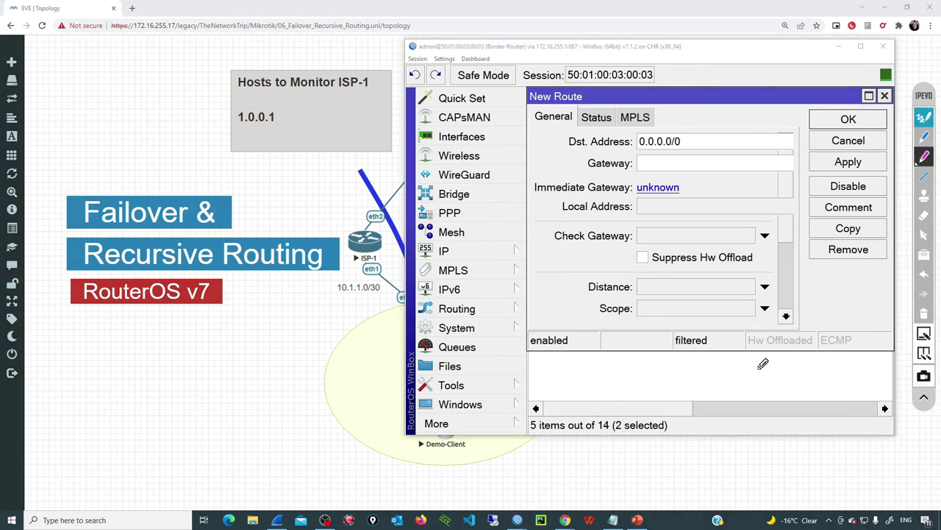
{"action": "mouse_move", "coordinate": [380, 237]}
{"action": "left_mouse_down"}
{"action": "mouse_move", "coordinate": [367, 292]}
{"action": "mouse_move", "coordinate": [393, 254]}
{"action": "left_mouse_up"}
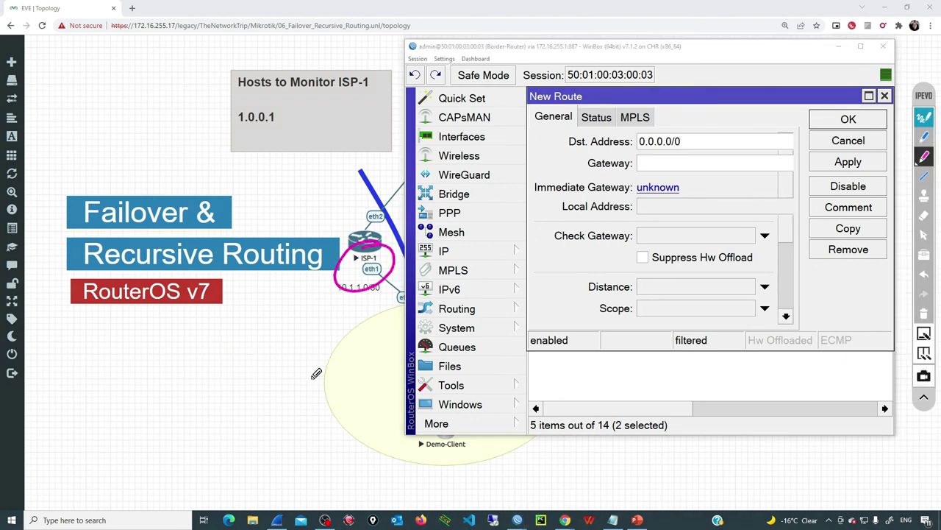
{"action": "left_click_drag", "start_coordinate": [200, 168], "coordinate": [245, 136]}
{"action": "mouse_move", "coordinate": [236, 359]}
{"action": "left_mouse_down"}
{"action": "mouse_move", "coordinate": [330, 278]}
{"action": "mouse_move", "coordinate": [324, 308]}
{"action": "left_mouse_up"}
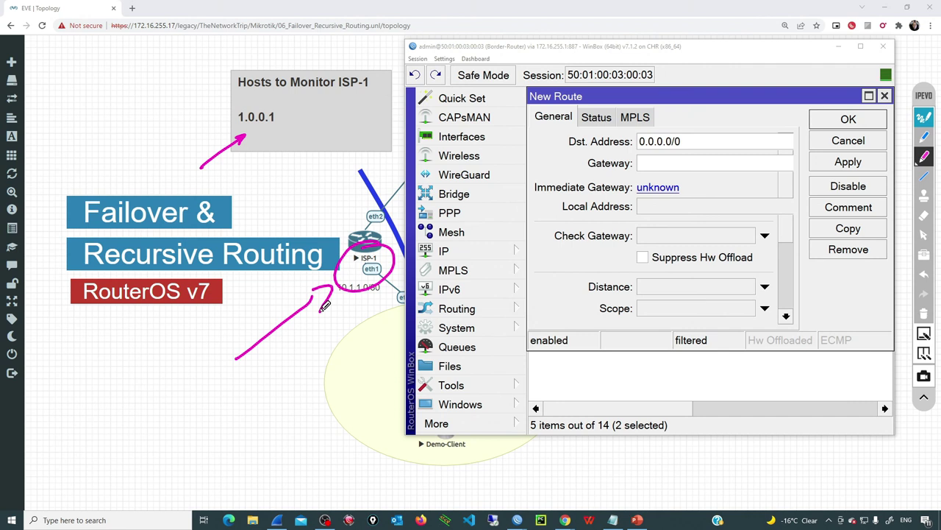
{"action": "left_click_drag", "start_coordinate": [235, 93], "coordinate": [225, 115]}
{"action": "left_click_drag", "start_coordinate": [216, 103], "coordinate": [236, 113]}
{"action": "left_click_drag", "start_coordinate": [356, 310], "coordinate": [377, 294]}
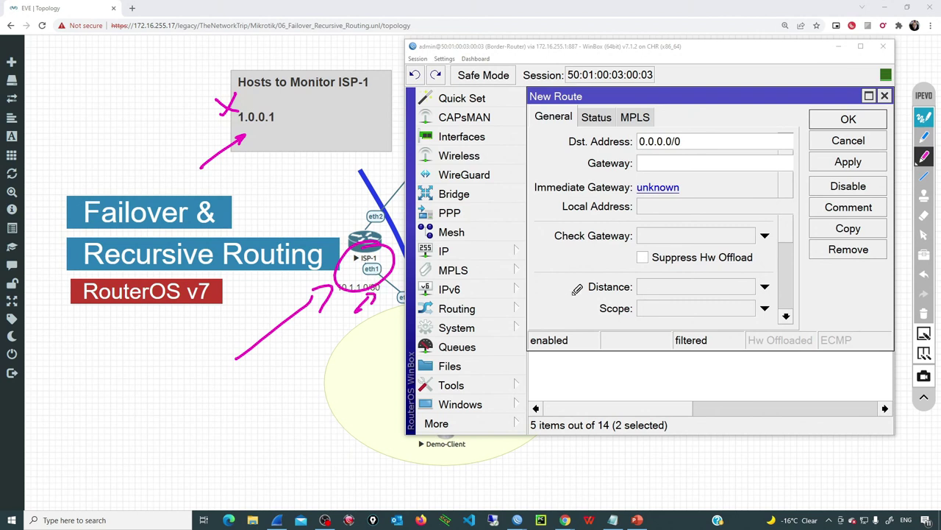
{"action": "left_click", "coordinate": [924, 314]}
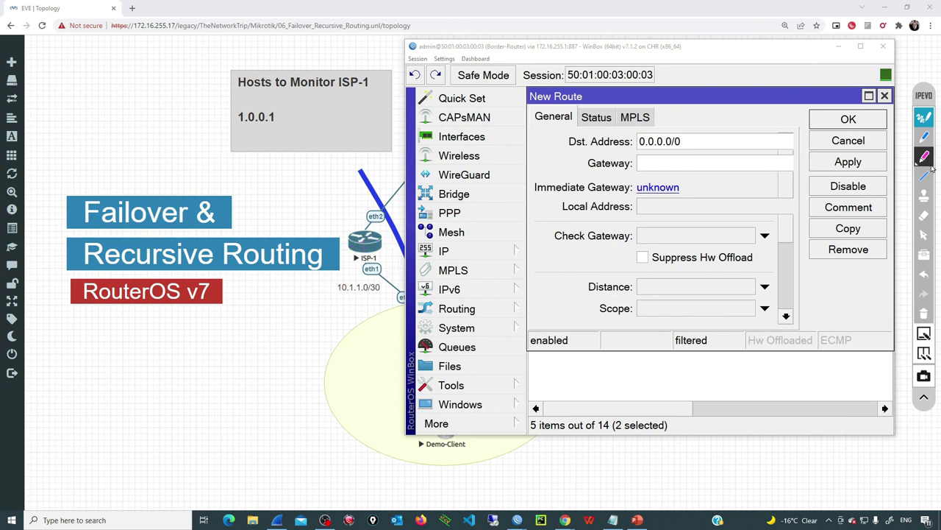
Mark the new route's default destination address with the pen and set its gateway to 1.0.0.1
{"action": "left_click_drag", "start_coordinate": [537, 143], "coordinate": [562, 146]}
{"action": "left_click_drag", "start_coordinate": [693, 141], "coordinate": [716, 140]}
{"action": "left_click", "coordinate": [923, 235]}
{"action": "left_click", "coordinate": [662, 163]}
{"action": "type", "text": "1.0.0.1"}
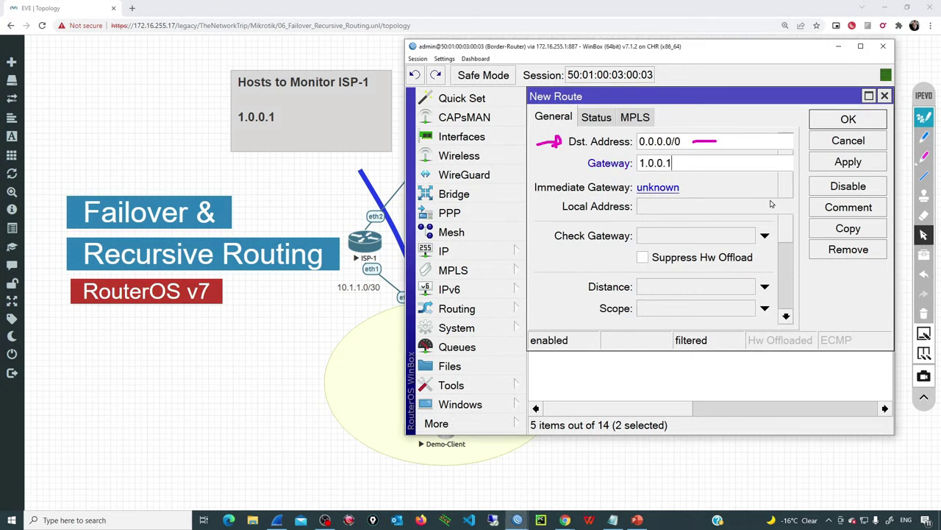
Set the new default route's target scope to 11, clear the pen marks, and save the route
{"action": "left_click_drag", "start_coordinate": [781, 351], "coordinate": [783, 439]}
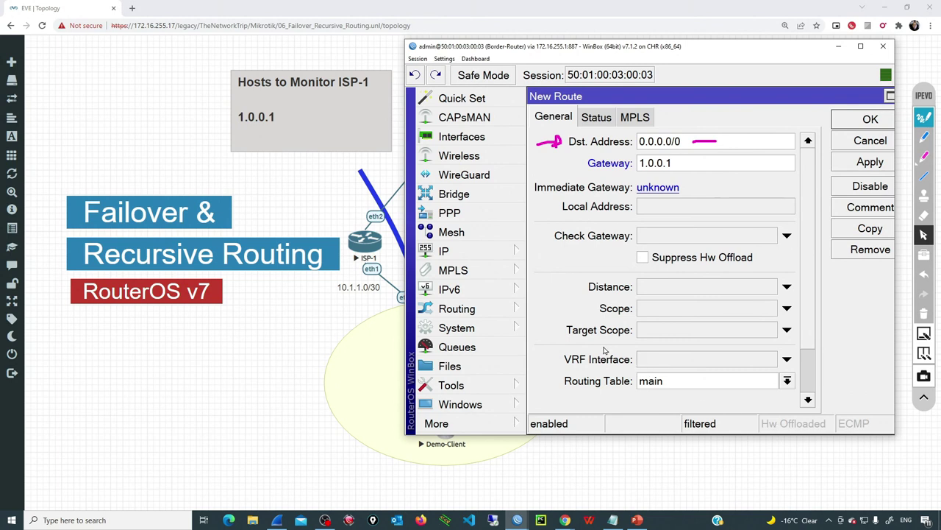
{"action": "left_click", "coordinate": [703, 328]}
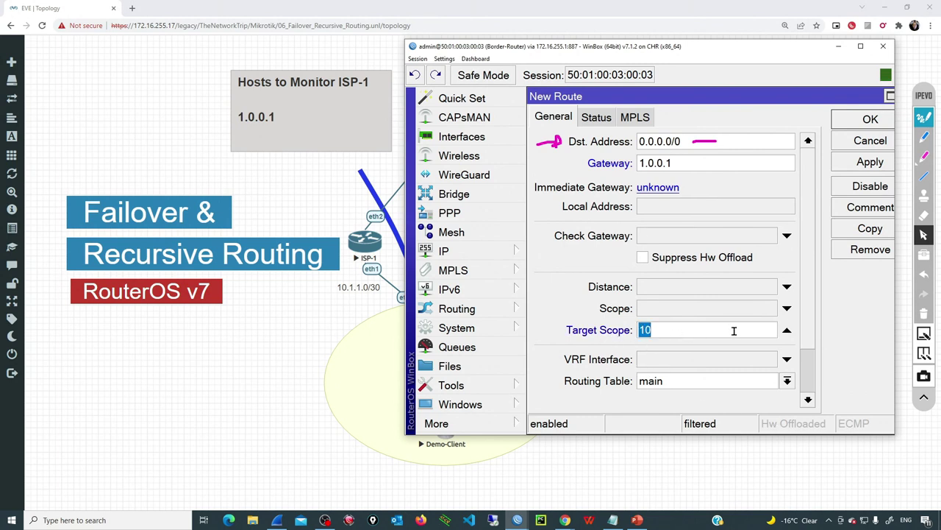
{"action": "type", "text": "11"}
{"action": "left_click", "coordinate": [923, 317]}
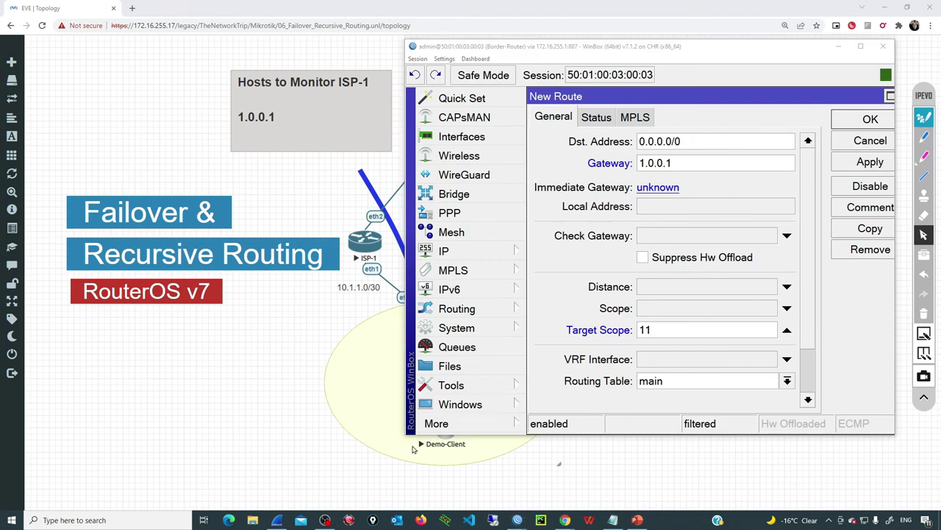
{"action": "left_click_drag", "start_coordinate": [405, 436], "coordinate": [280, 503]}
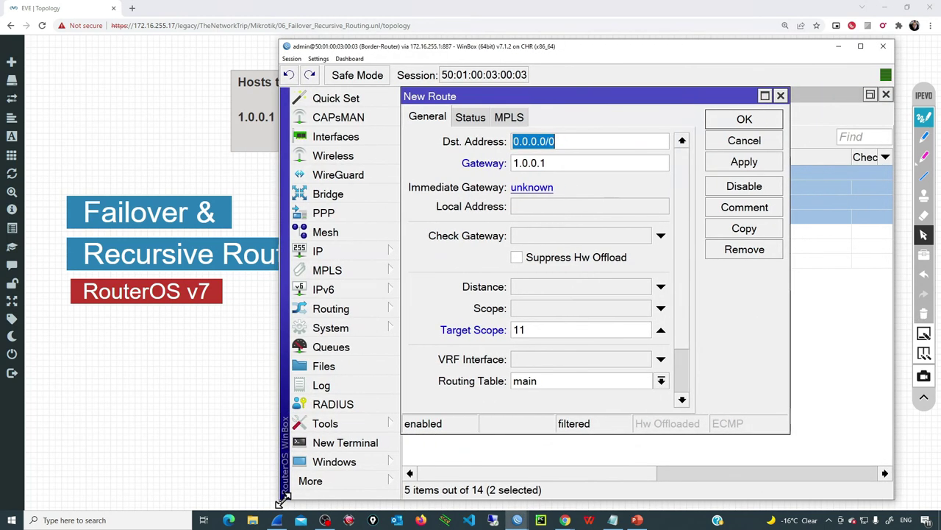
{"action": "double_click", "coordinate": [518, 330]}
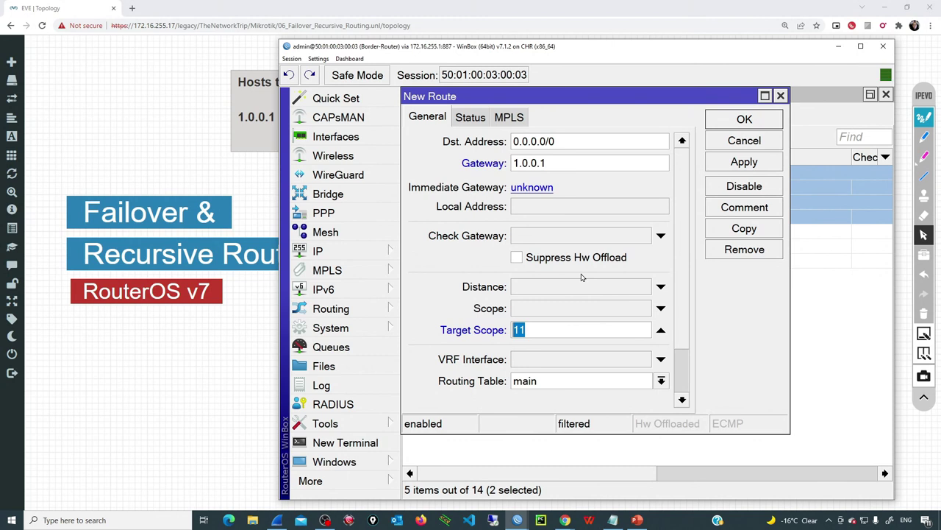
{"action": "left_click", "coordinate": [743, 120]}
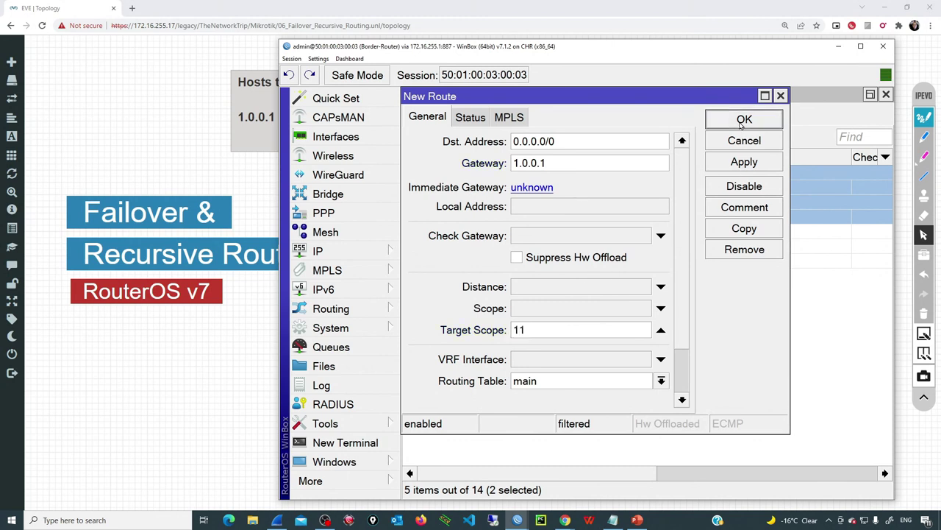
Add the comment "Default Route - Main" to the 0.0.0.0/0 route
{"action": "left_click", "coordinate": [584, 173]}
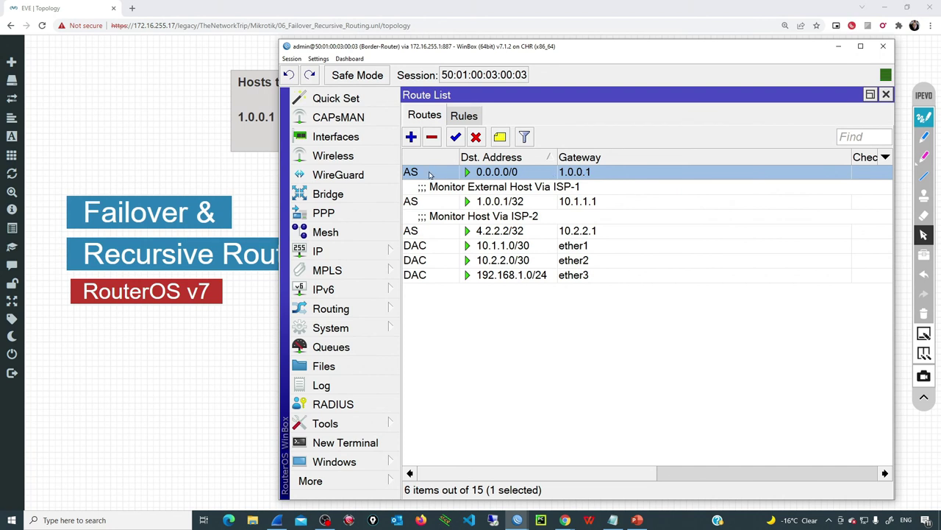
{"action": "mouse_move", "coordinate": [408, 174]}
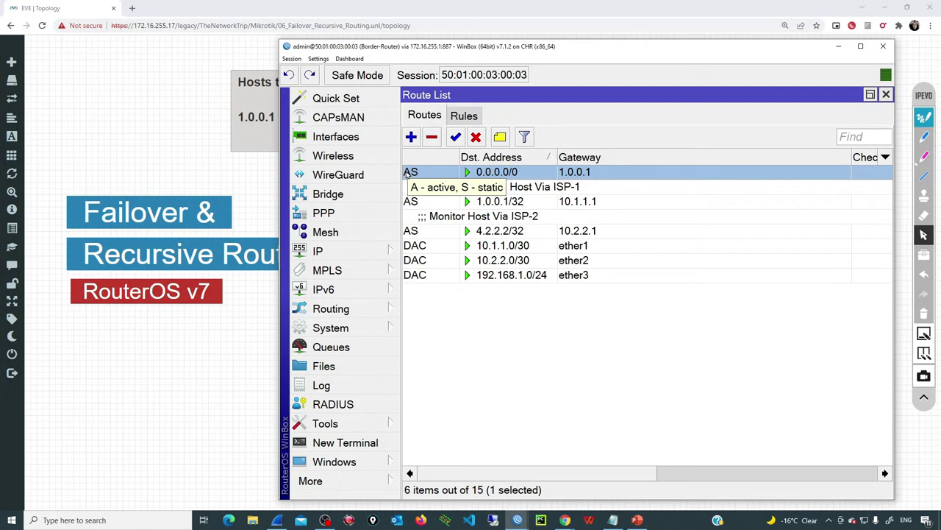
{"action": "left_click", "coordinate": [500, 137]}
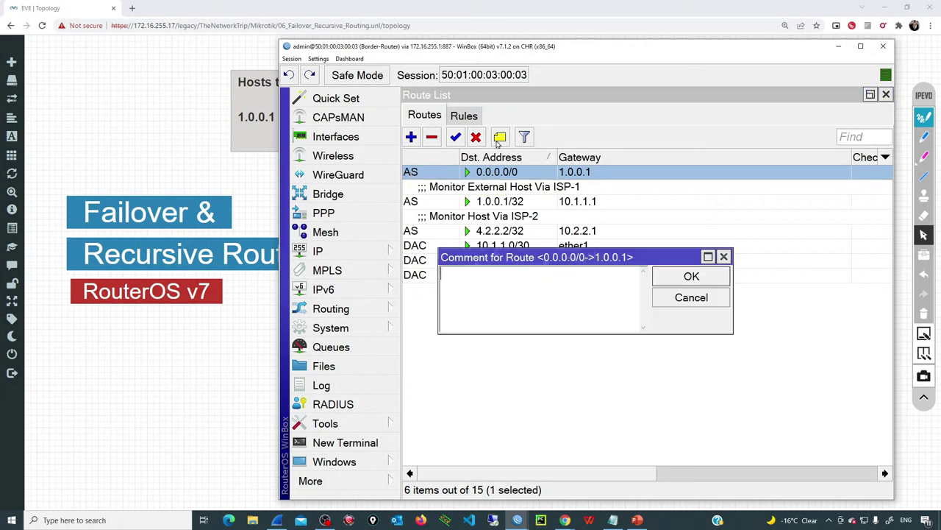
{"action": "type", "text": "Default Route "}
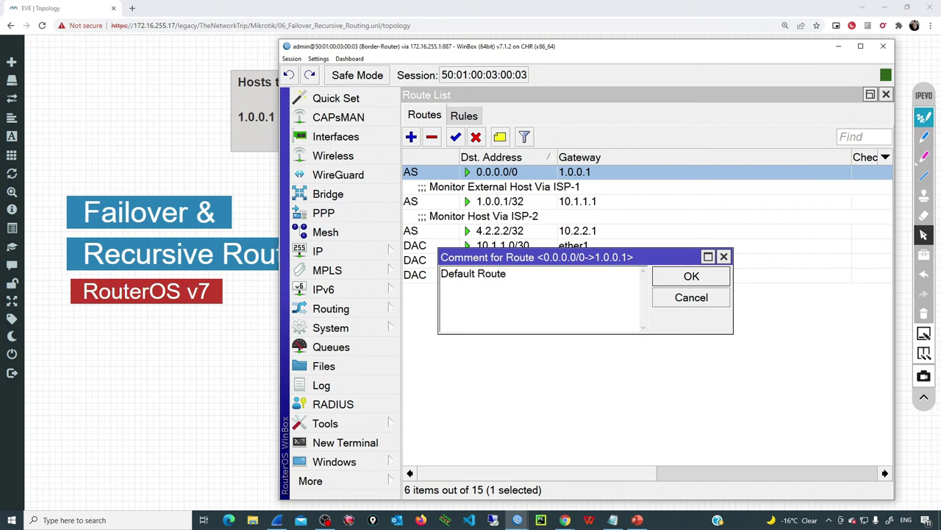
{"action": "type", "text": "- Main"}
{"action": "key", "text": "Return"}
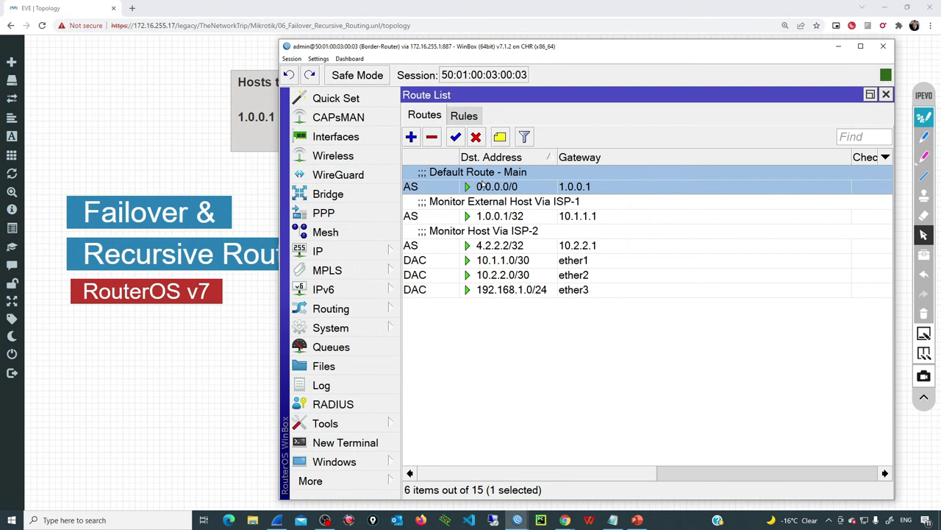
Set the main default route's gateway check to ping and save the route
{"action": "double_click", "coordinate": [496, 186]}
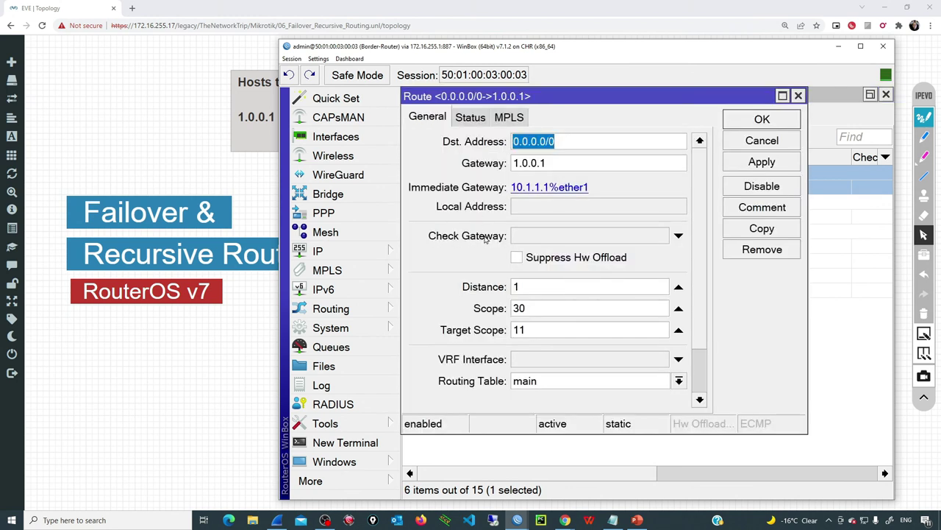
{"action": "left_click", "coordinate": [531, 238]}
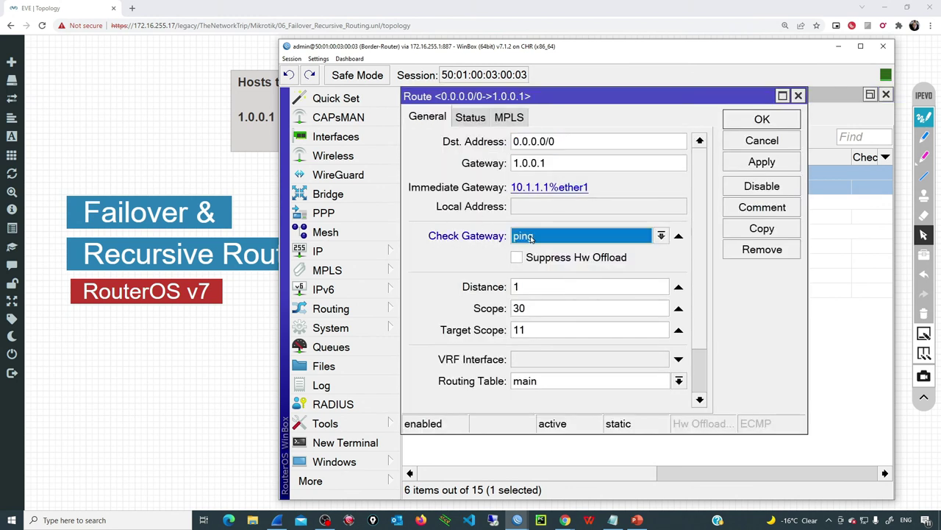
{"action": "left_click", "coordinate": [528, 240]}
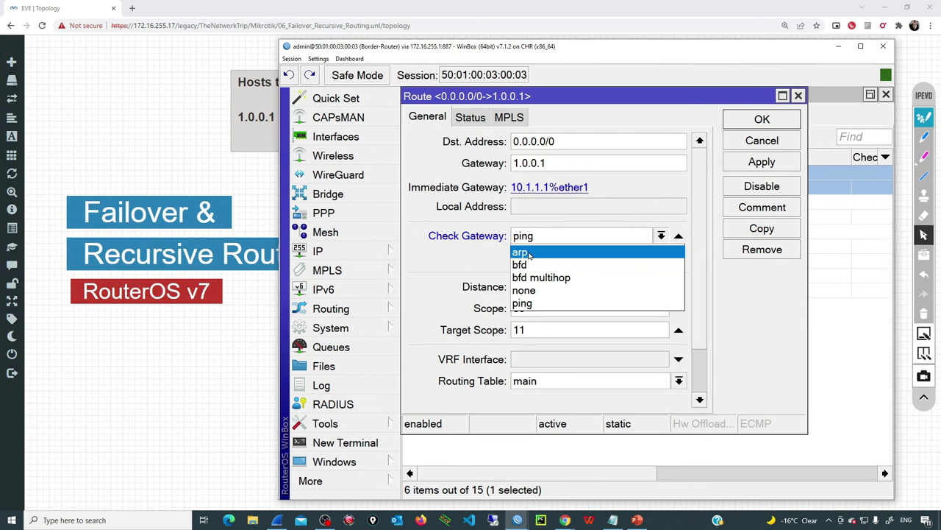
{"action": "left_click", "coordinate": [526, 302]}
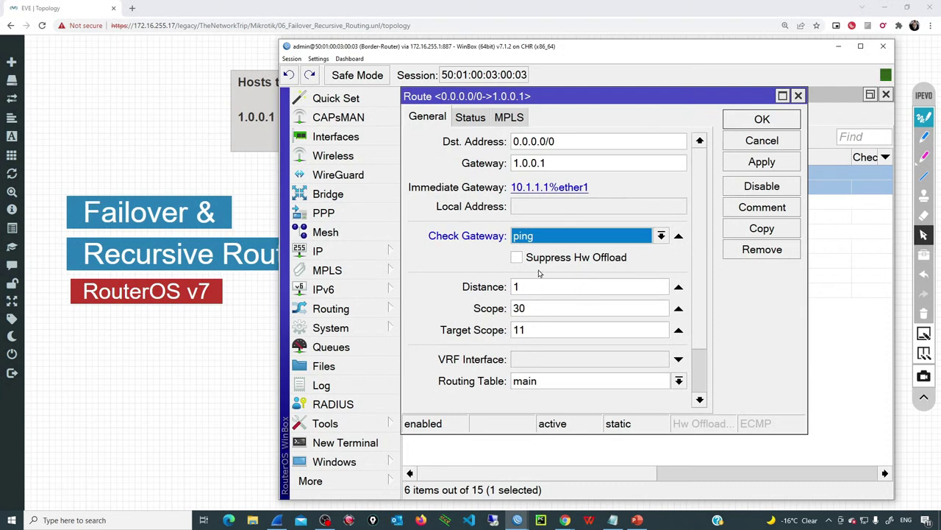
{"action": "left_click", "coordinate": [747, 165]}
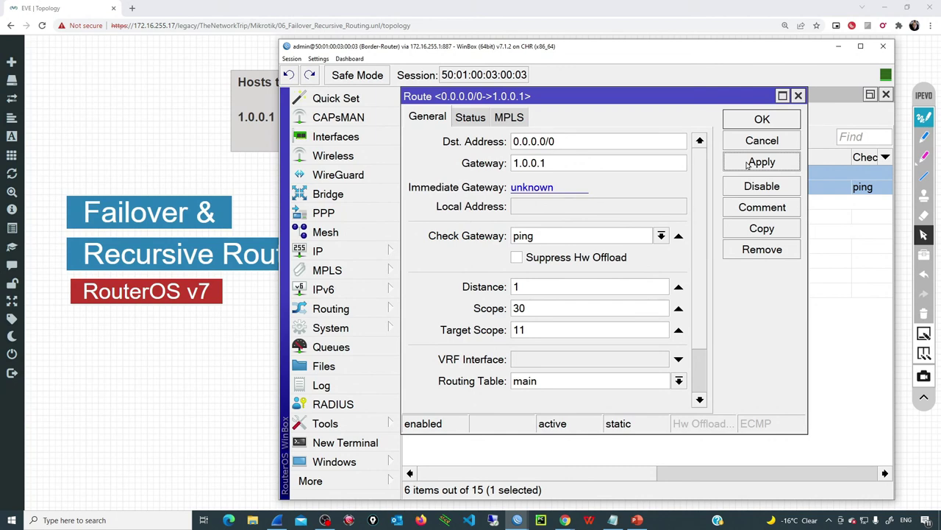
{"action": "left_click", "coordinate": [754, 126]}
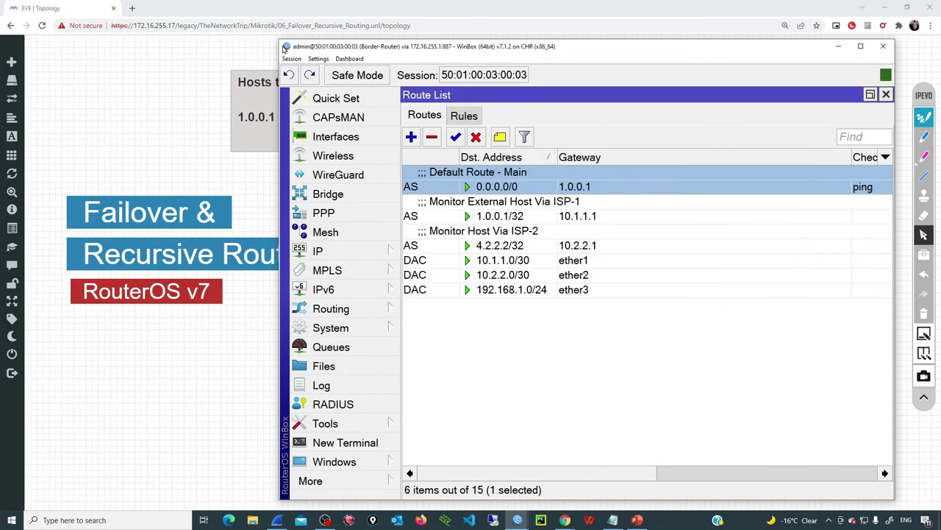
Widen the WinBox window to show all route columns, and set the main default route's target scope to 10
{"action": "left_click_drag", "start_coordinate": [280, 40], "coordinate": [41, 14]}
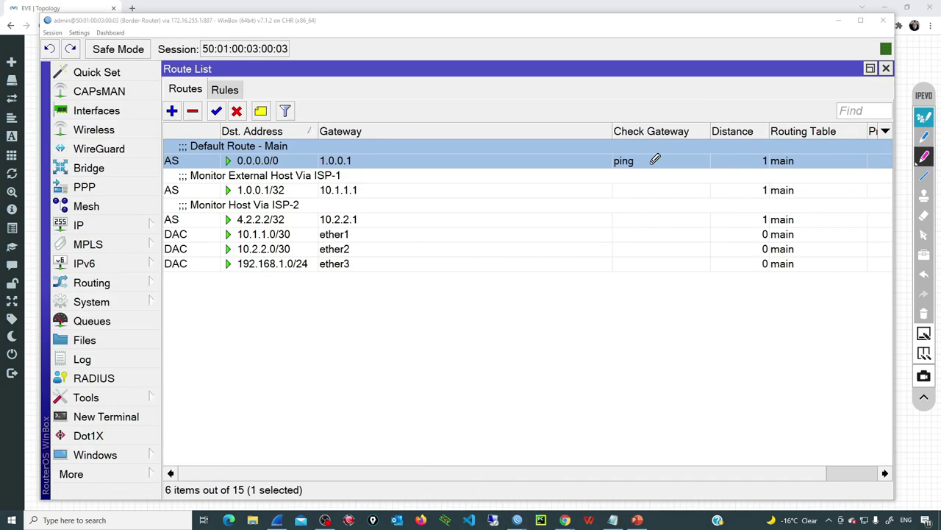
{"action": "left_click", "coordinate": [925, 120]}
{"action": "double_click", "coordinate": [485, 147]}
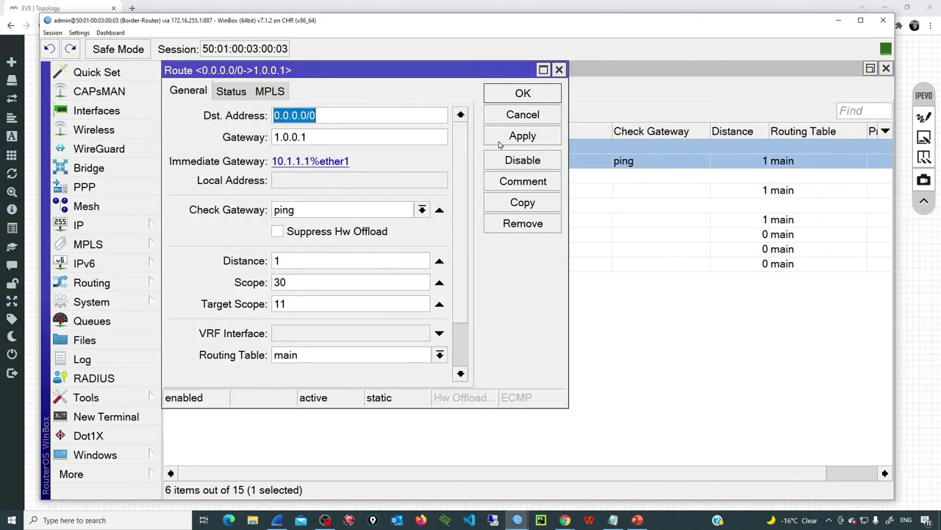
{"action": "left_click", "coordinate": [305, 303]}
{"action": "key", "text": "BackSpace"}
{"action": "type", "text": "0"}
{"action": "double_click", "coordinate": [296, 302]}
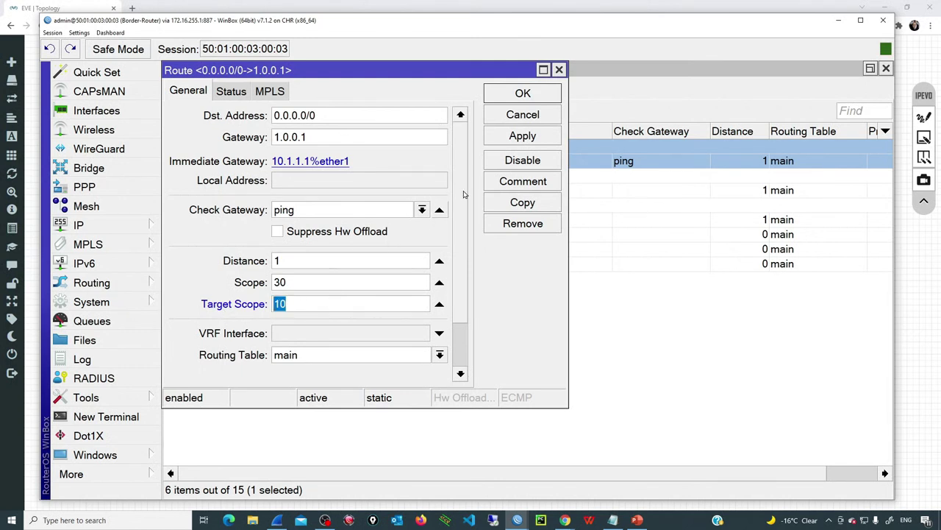
{"action": "left_click", "coordinate": [523, 94]}
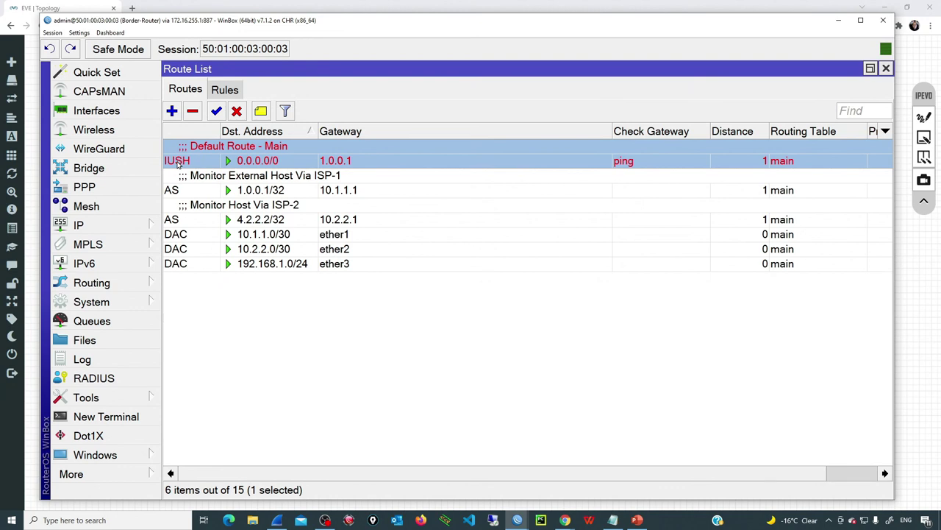
Check the main default route's status flags and compare the scope rule on the PowerPoint Process slide
{"action": "mouse_move", "coordinate": [177, 163]}
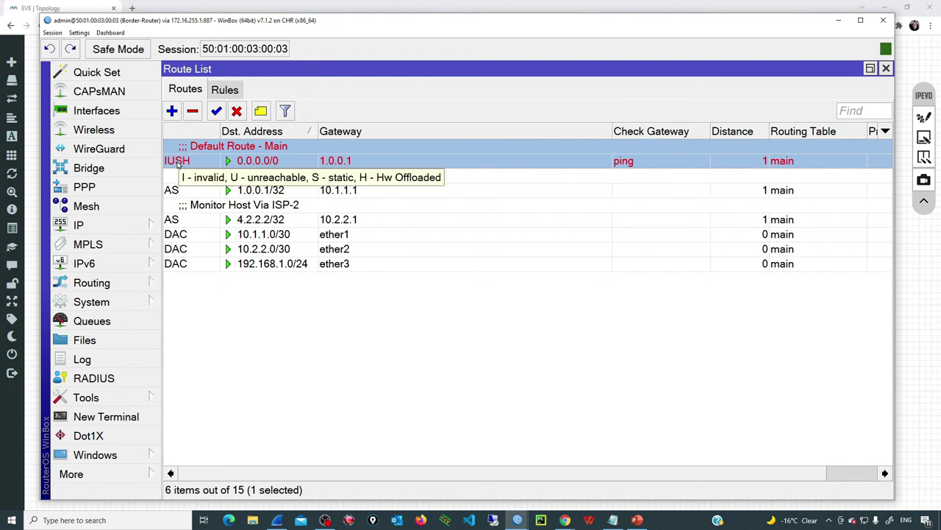
{"action": "left_click", "coordinate": [637, 520]}
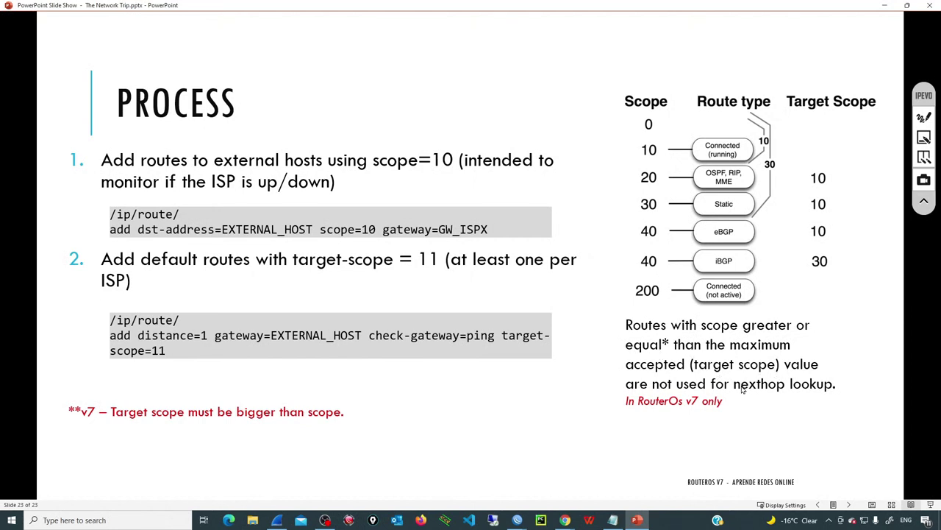
{"action": "left_click", "coordinate": [637, 521]}
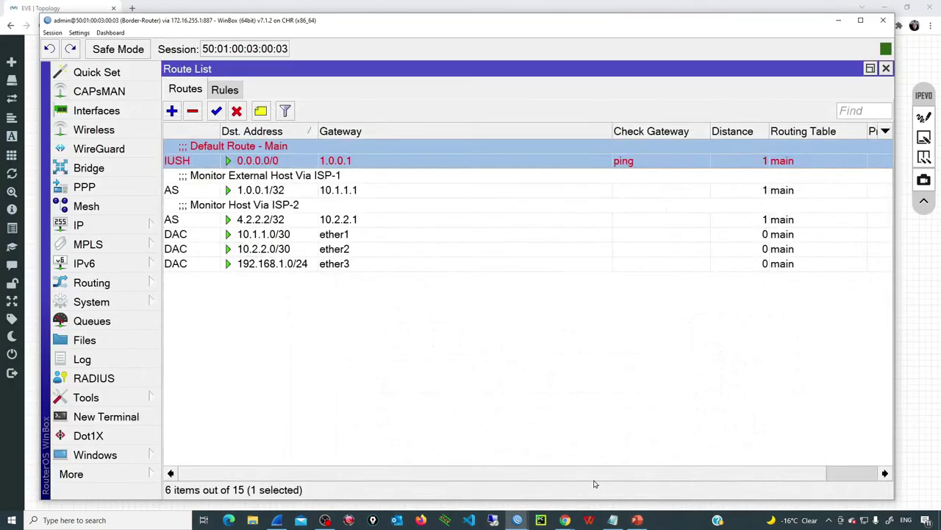
Set the main default route's target scope to 11 and save the route
{"action": "left_click", "coordinate": [295, 193]}
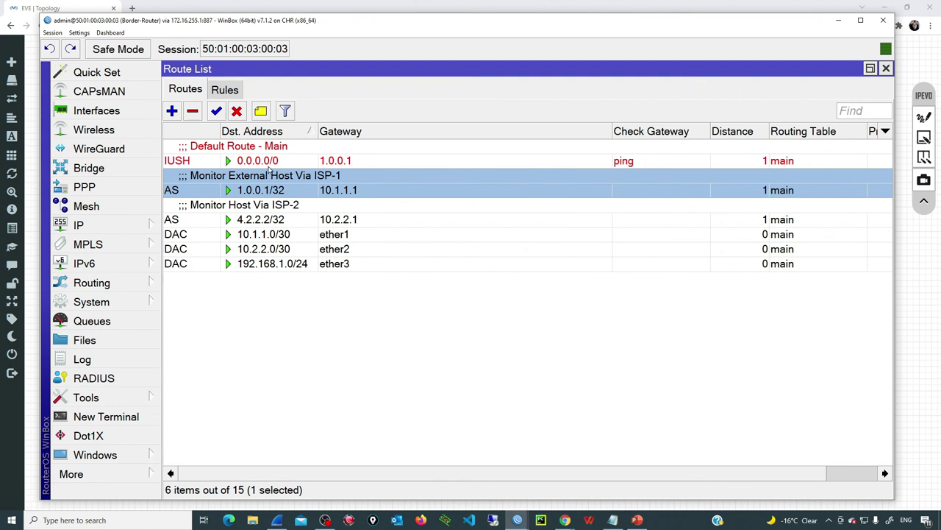
{"action": "left_click", "coordinate": [272, 160]}
{"action": "double_click", "coordinate": [271, 160]}
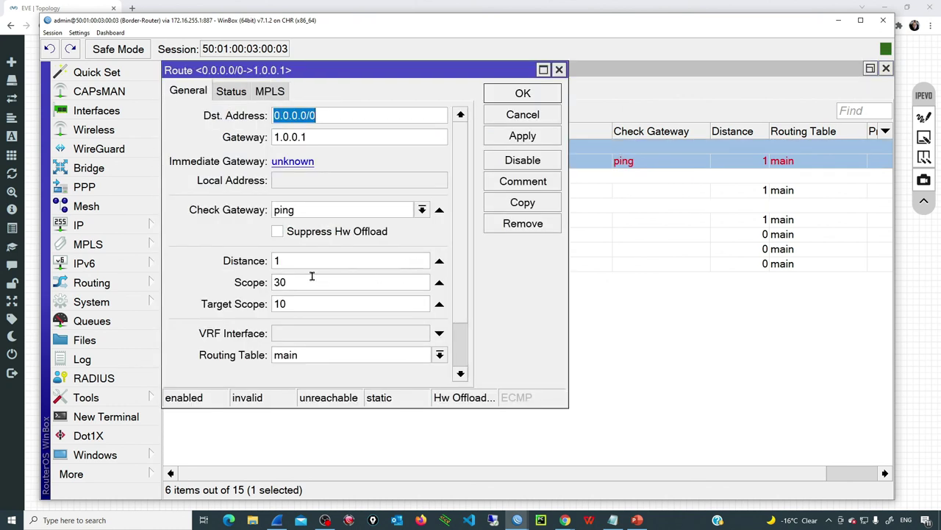
{"action": "double_click", "coordinate": [292, 301]}
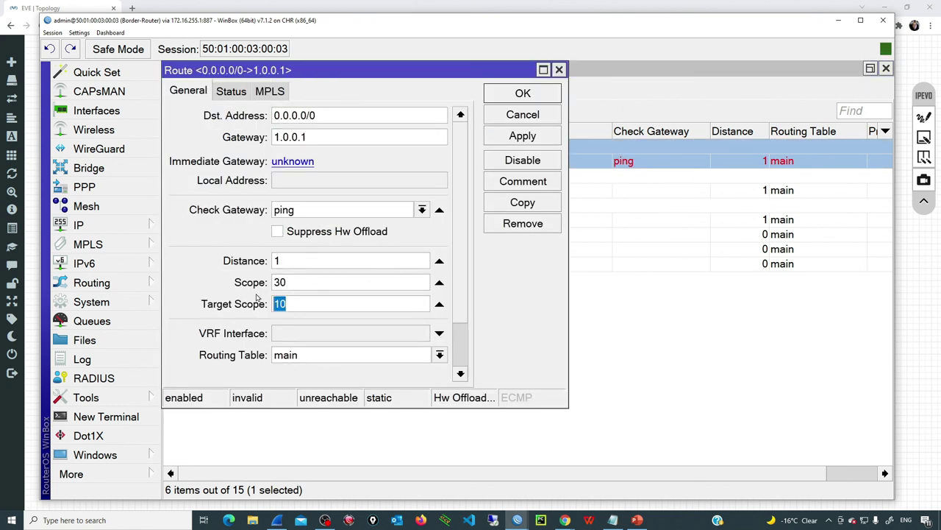
{"action": "left_click_drag", "start_coordinate": [292, 81], "coordinate": [529, 104]}
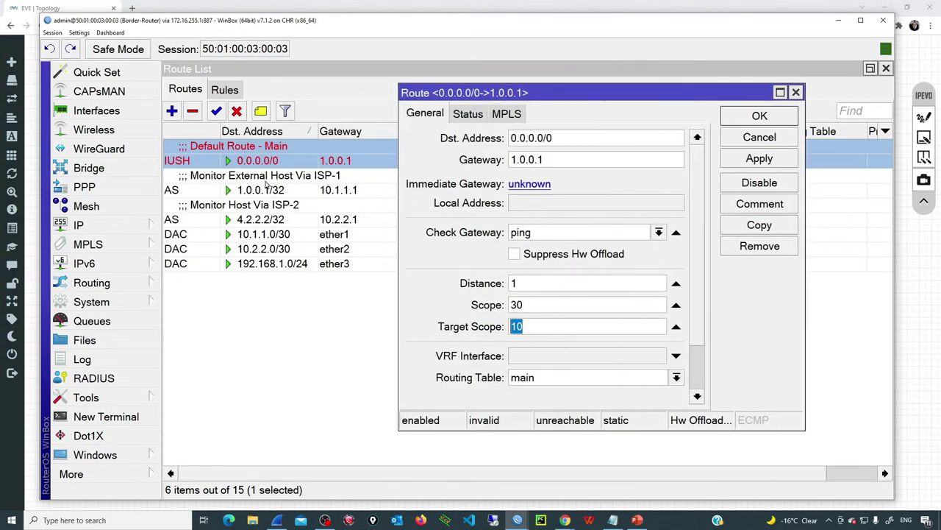
{"action": "double_click", "coordinate": [537, 330]}
{"action": "type", "text": "11"}
{"action": "key", "text": "Return"}
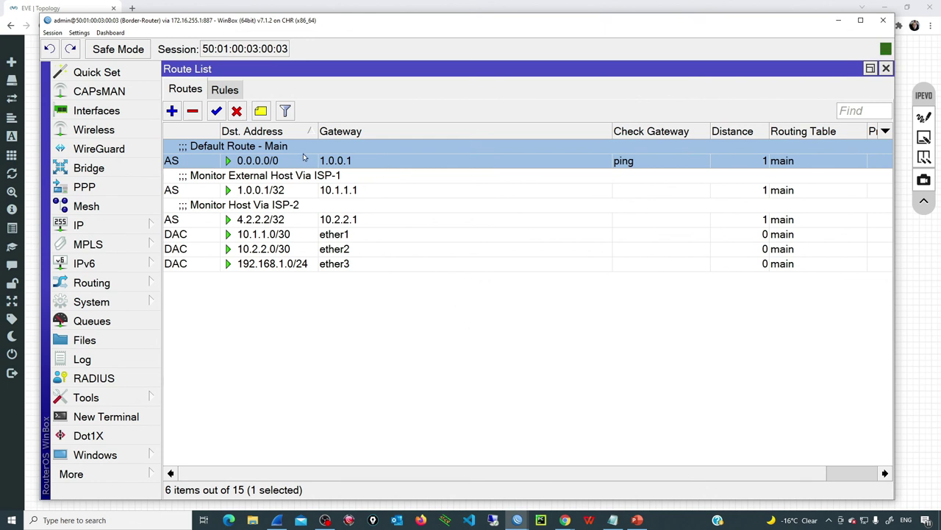
Review the main default route's immediate gateway and distance, and close the route
{"action": "double_click", "coordinate": [332, 160]}
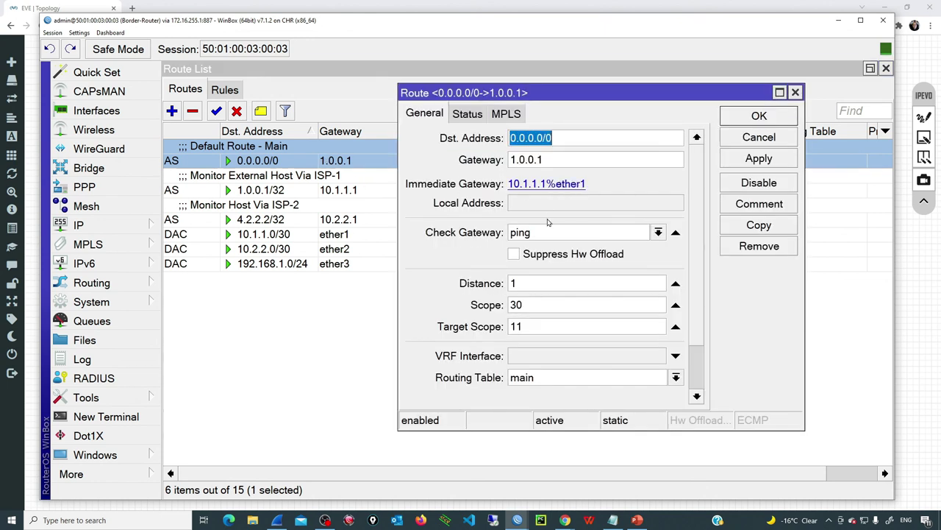
{"action": "double_click", "coordinate": [513, 284]}
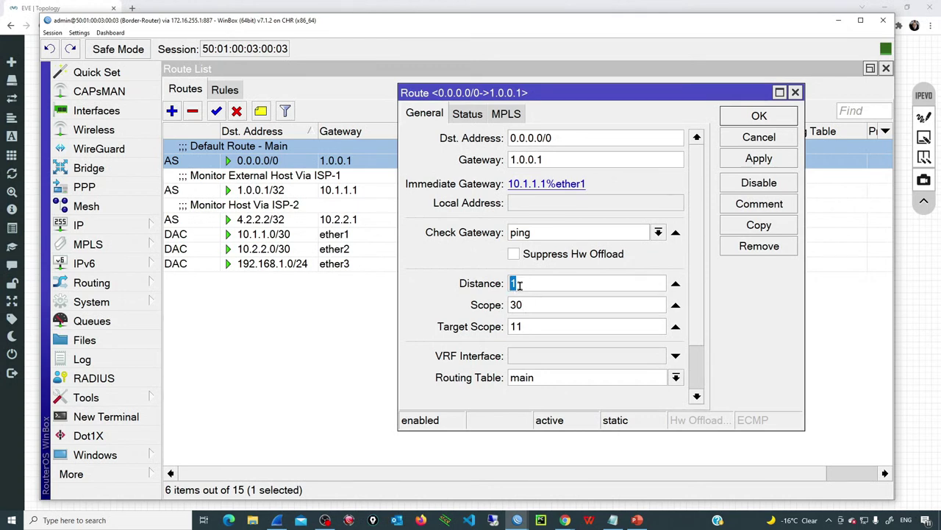
{"action": "left_click", "coordinate": [739, 110]}
Sketch the backup path via ISP-2 to 4.2.2.2 on the EVE topology with notes "D = 2" and "GW", and clear the annotations
{"action": "left_click", "coordinate": [839, 19]}
{"action": "left_click", "coordinate": [925, 119]}
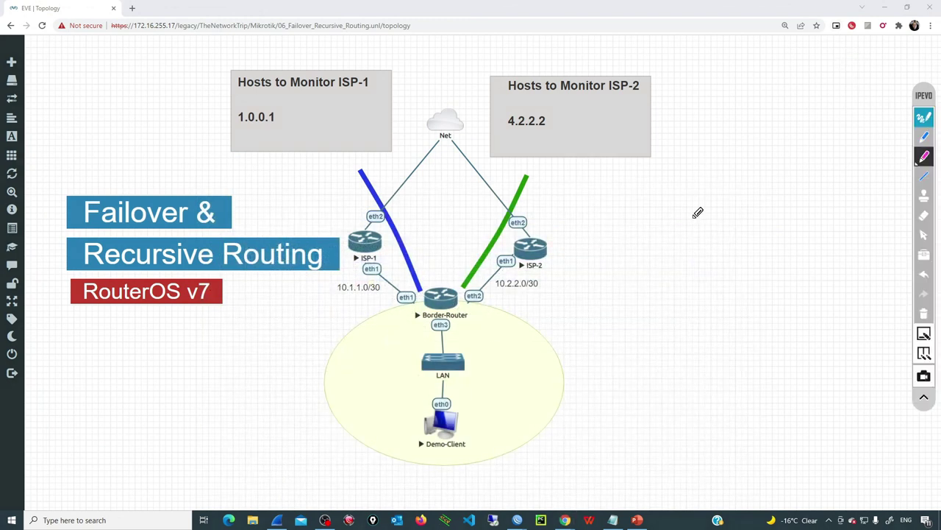
{"action": "mouse_move", "coordinate": [452, 300]}
{"action": "left_mouse_down"}
{"action": "mouse_move", "coordinate": [556, 235]}
{"action": "mouse_move", "coordinate": [553, 173]}
{"action": "mouse_move", "coordinate": [579, 185]}
{"action": "left_mouse_up"}
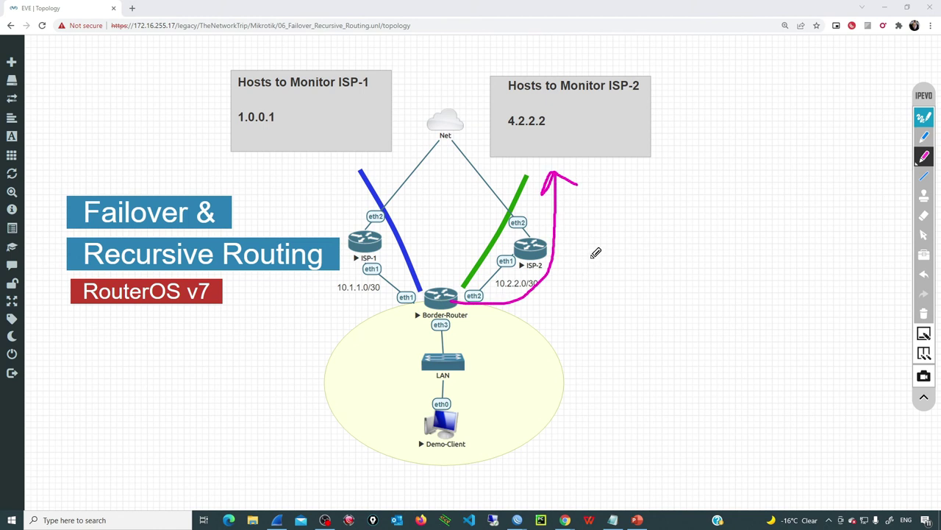
{"action": "mouse_move", "coordinate": [576, 239]}
{"action": "left_mouse_down"}
{"action": "mouse_move", "coordinate": [576, 261]}
{"action": "mouse_move", "coordinate": [644, 247]}
{"action": "left_mouse_up"}
{"action": "mouse_move", "coordinate": [623, 256]}
{"action": "left_mouse_down"}
{"action": "mouse_move", "coordinate": [653, 252]}
{"action": "mouse_move", "coordinate": [678, 271]}
{"action": "left_mouse_up"}
{"action": "mouse_move", "coordinate": [588, 291]}
{"action": "left_mouse_down"}
{"action": "mouse_move", "coordinate": [590, 308]}
{"action": "mouse_move", "coordinate": [658, 309]}
{"action": "mouse_move", "coordinate": [537, 138]}
{"action": "mouse_move", "coordinate": [521, 154]}
{"action": "left_mouse_up"}
{"action": "left_click_drag", "start_coordinate": [537, 138], "coordinate": [556, 144]}
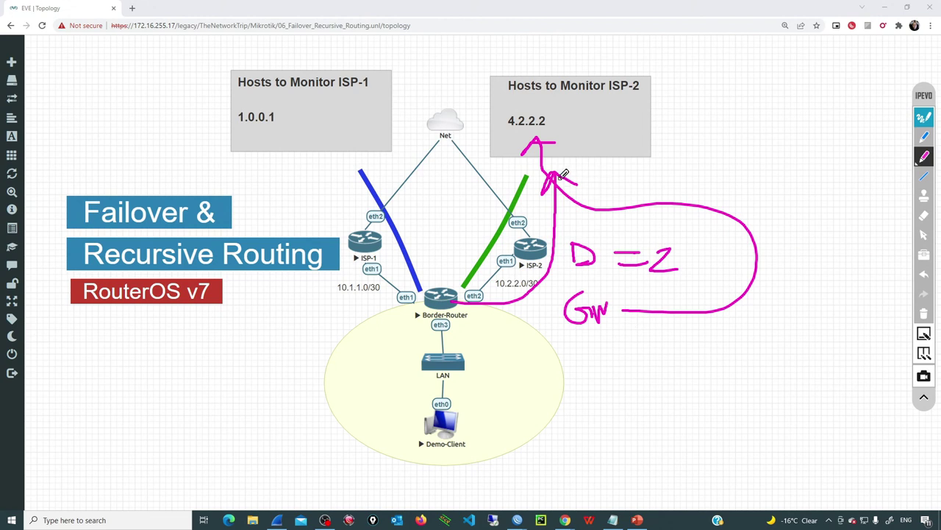
{"action": "mouse_move", "coordinate": [520, 158]}
{"action": "left_mouse_down"}
{"action": "mouse_move", "coordinate": [459, 208]}
{"action": "mouse_move", "coordinate": [502, 248]}
{"action": "left_mouse_up"}
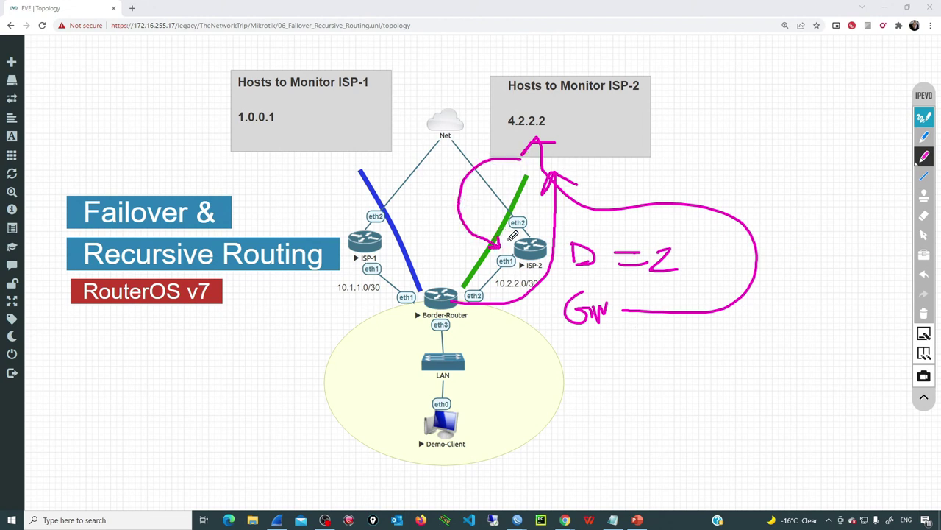
{"action": "left_click", "coordinate": [925, 313]}
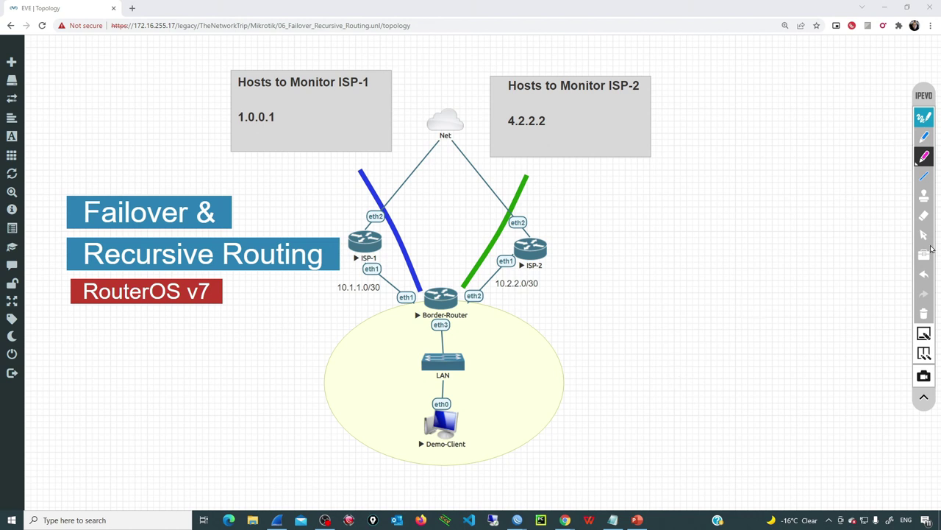
{"action": "left_click", "coordinate": [924, 236]}
Switch to the Border-Router WinBox session and start a new 0.0.0.0/0 route with gateway 4.2.2.2
{"action": "mouse_move", "coordinate": [519, 522]}
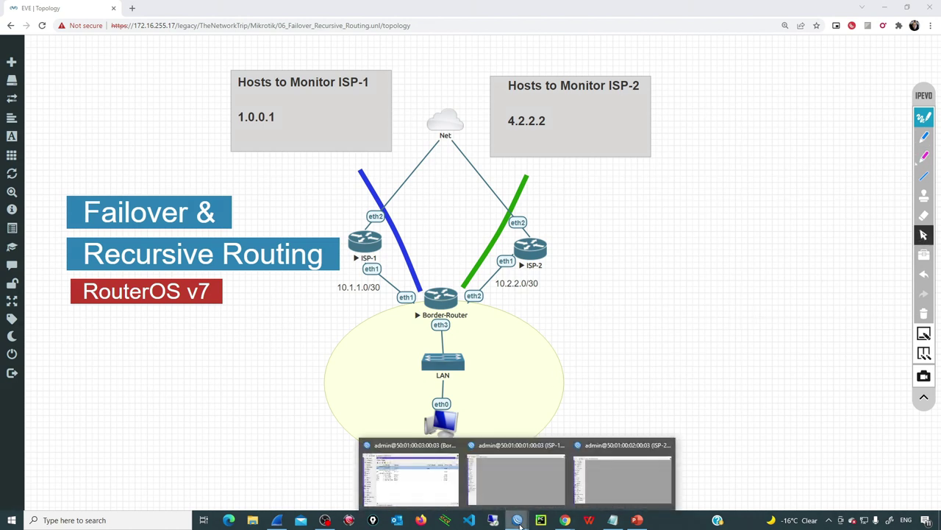
{"action": "left_click", "coordinate": [450, 484]}
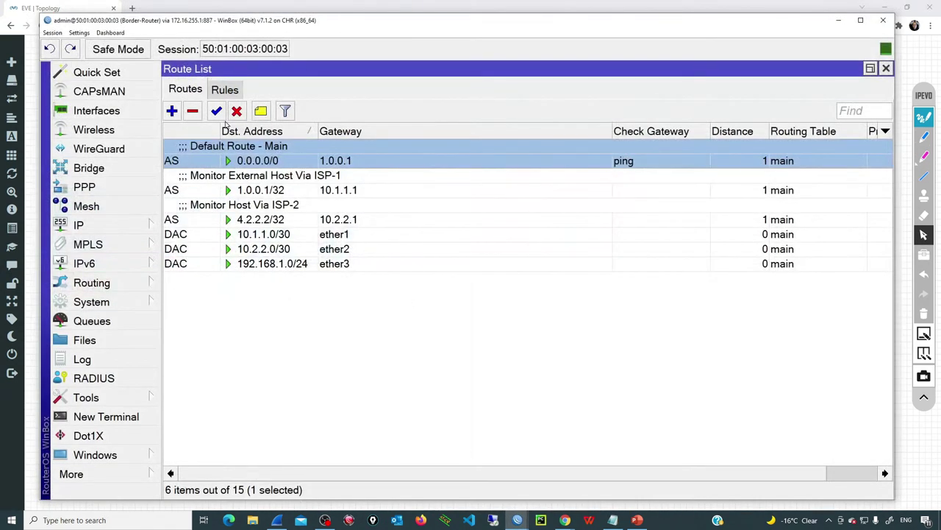
{"action": "left_click", "coordinate": [171, 111]}
{"action": "left_click", "coordinate": [584, 138]}
{"action": "double_click", "coordinate": [593, 137]}
{"action": "left_click", "coordinate": [557, 160]}
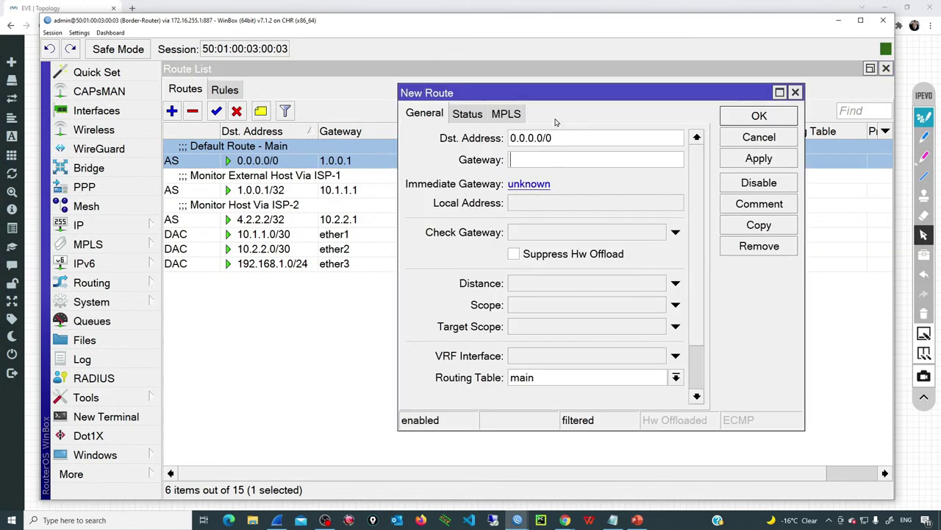
{"action": "left_click_drag", "start_coordinate": [521, 23], "coordinate": [507, 159]}
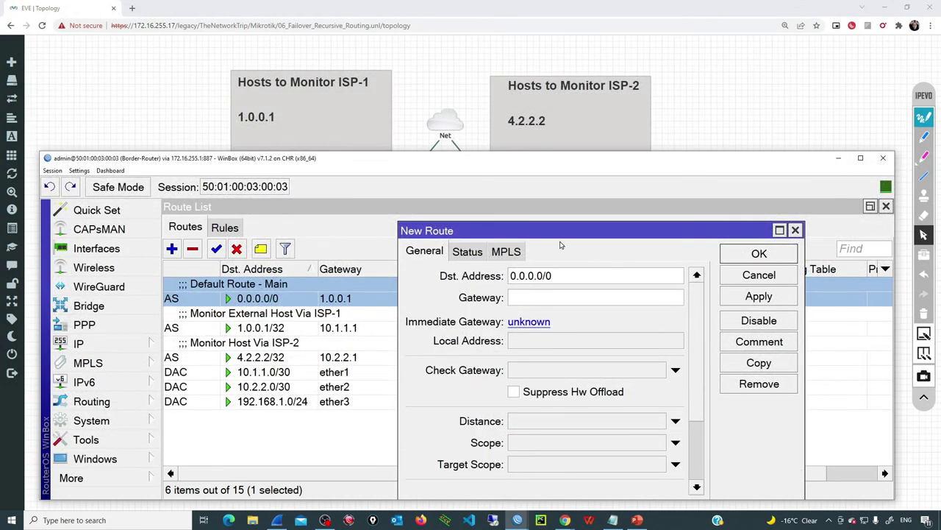
{"action": "type", "text": "4.2.2.2"}
{"action": "left_click_drag", "start_coordinate": [505, 152], "coordinate": [504, 18]}
Give the new route target scope 11, gateway check by ping and distance 2, and apply it
{"action": "left_click", "coordinate": [521, 336]}
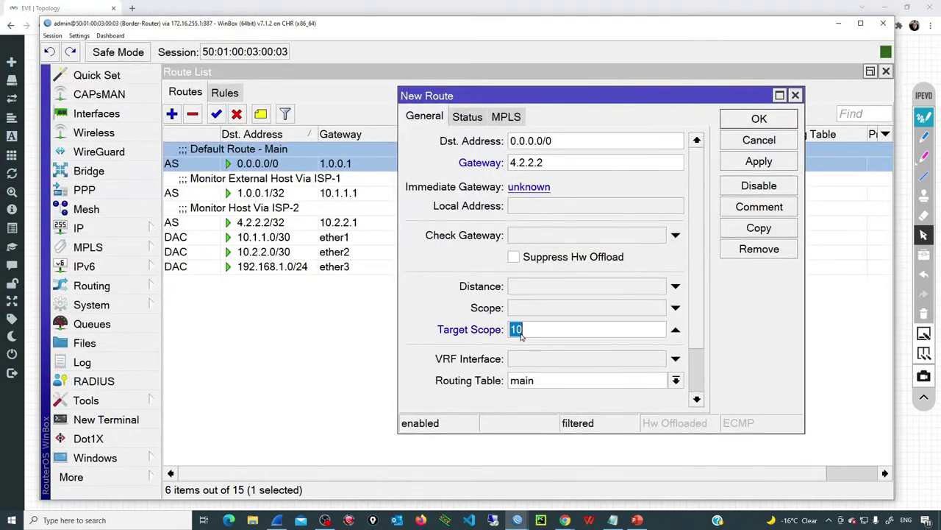
{"action": "type", "text": "11"}
{"action": "left_click", "coordinate": [527, 235]}
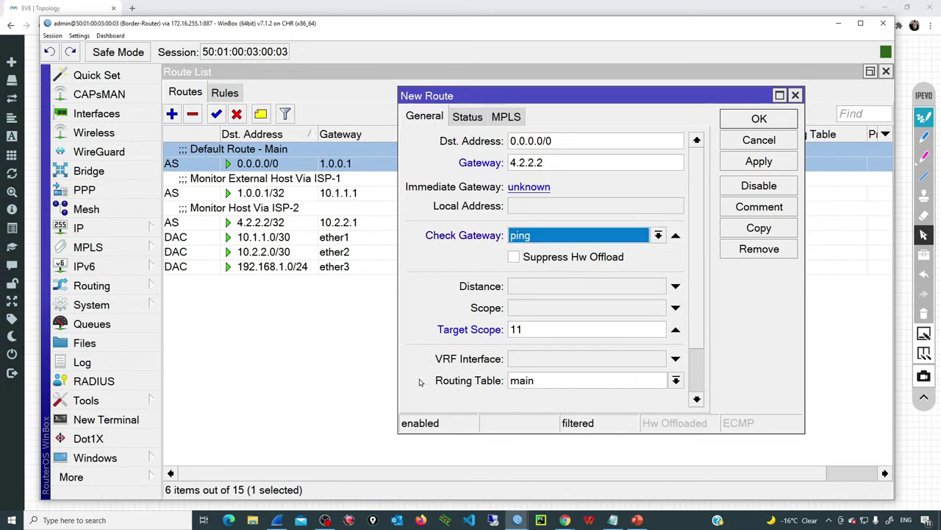
{"action": "left_click", "coordinate": [525, 286]}
{"action": "type", "text": "2"}
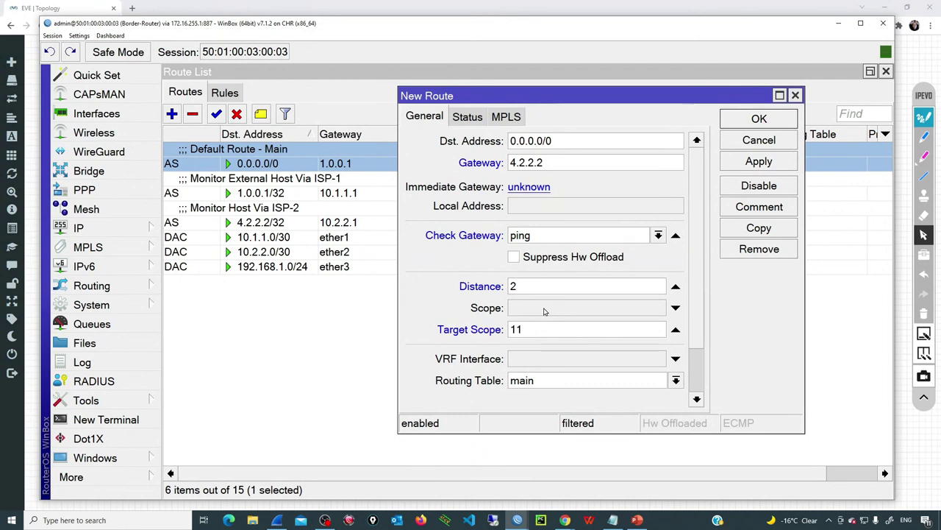
{"action": "left_click", "coordinate": [747, 168]}
Add the comment "Default Route - Backup" to the route via 4.2.2.2 and save it
{"action": "left_click", "coordinate": [760, 207]}
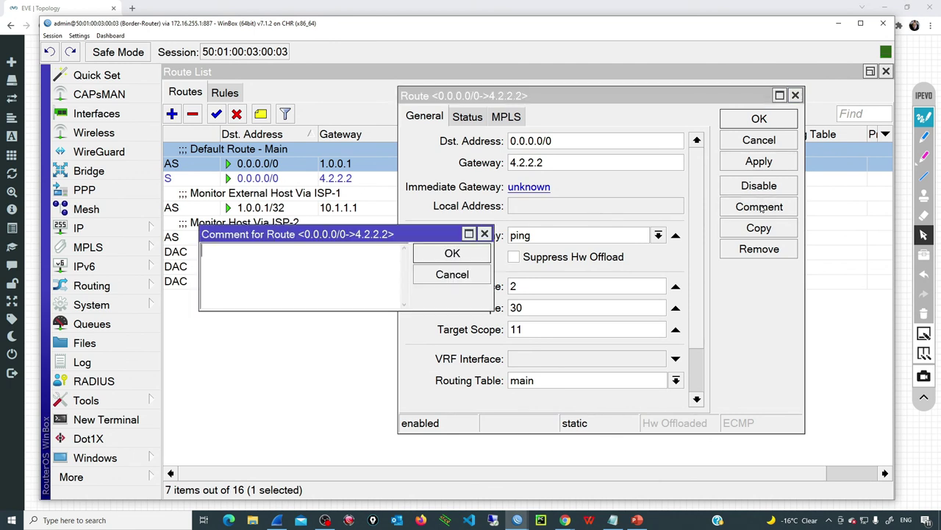
{"action": "type", "text": "Default Route - Ba"}
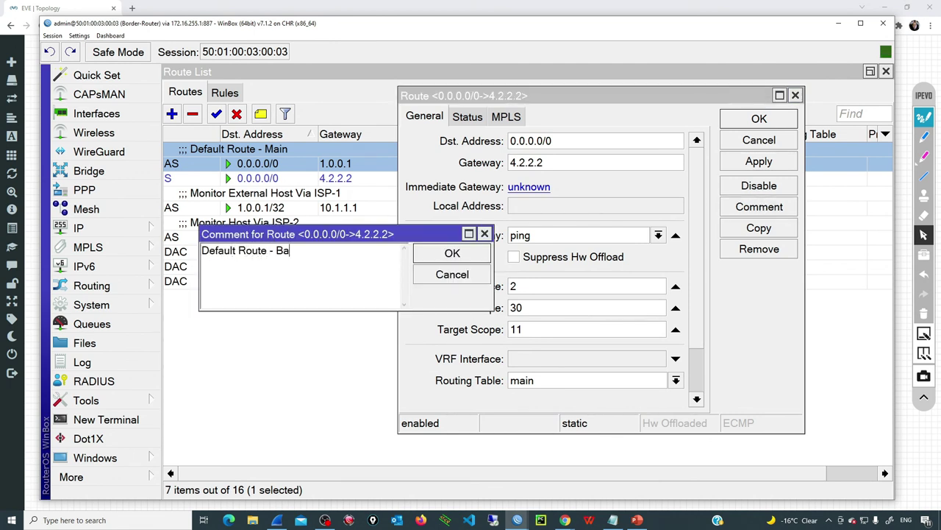
{"action": "type", "text": "ckup"}
{"action": "key", "text": "Return"}
{"action": "key", "text": "Return"}
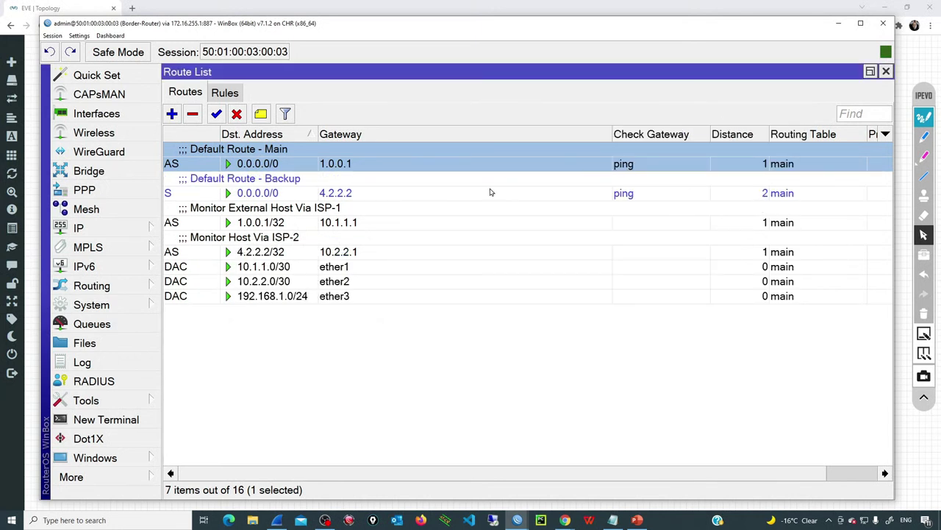
Compare the main and backup default routes' flags, gateways and distances in the route list
{"action": "left_click_drag", "start_coordinate": [377, 193], "coordinate": [381, 169]}
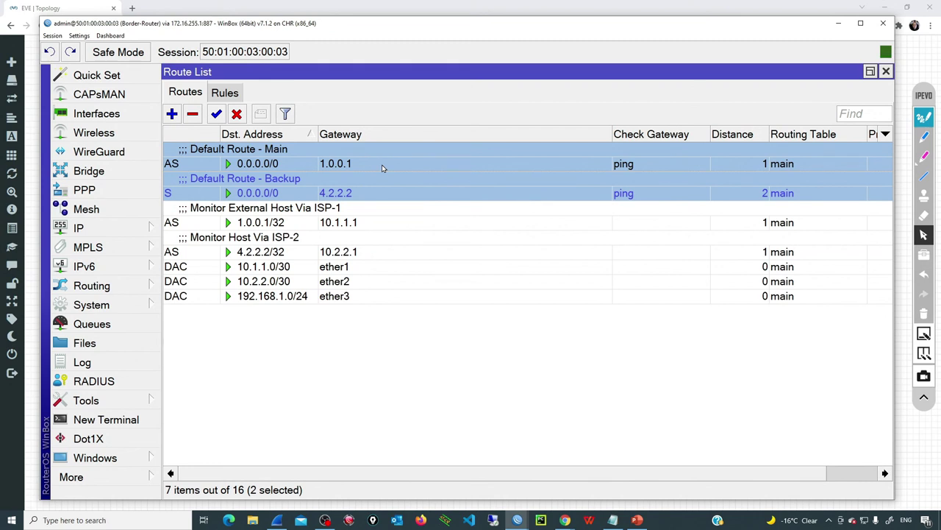
{"action": "left_click", "coordinate": [382, 165]}
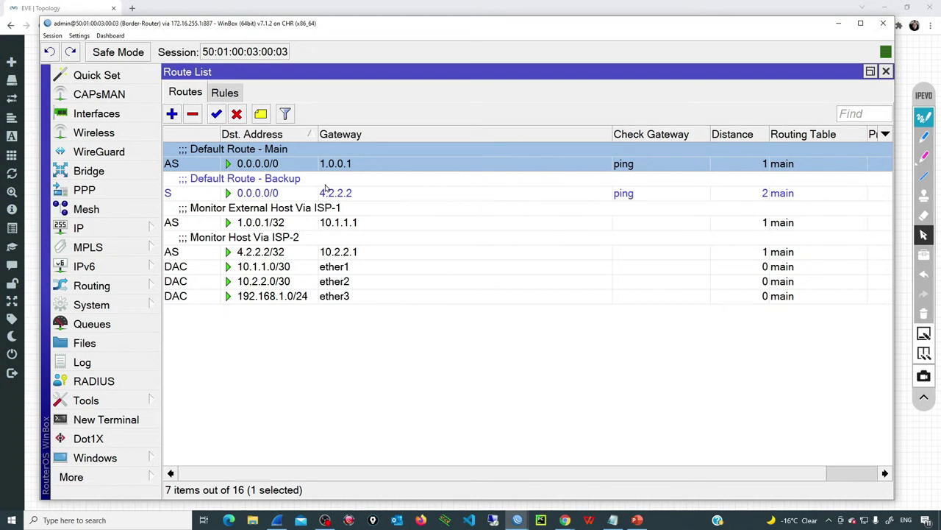
{"action": "left_click", "coordinate": [325, 189]}
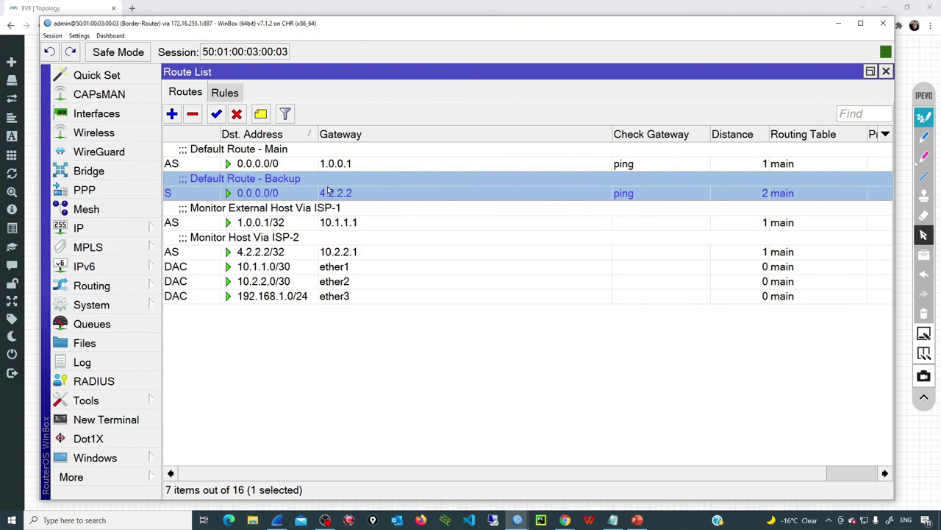
Narrow the WinBox window and check the Border-Router's DHCP server on ether3
{"action": "left_click_drag", "start_coordinate": [79, 23], "coordinate": [476, 34]}
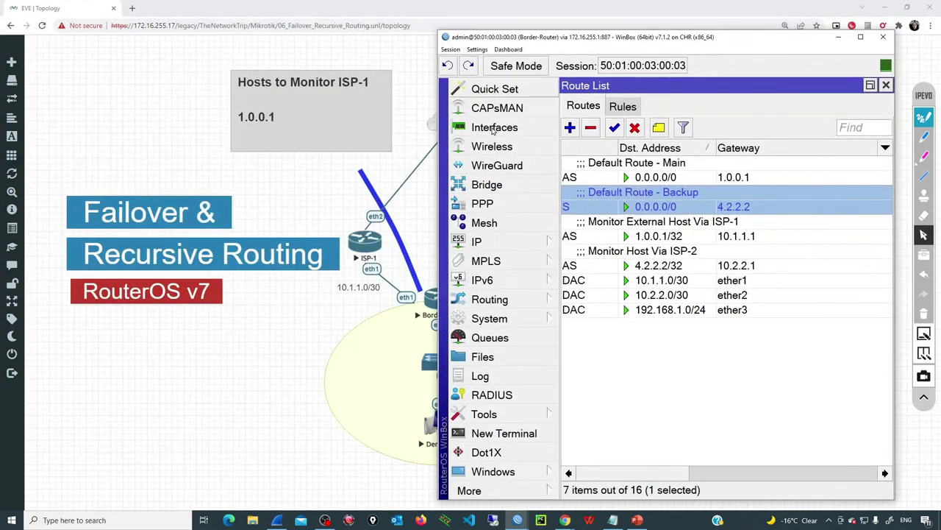
{"action": "left_click", "coordinate": [478, 241]}
{"action": "left_click", "coordinate": [601, 116]}
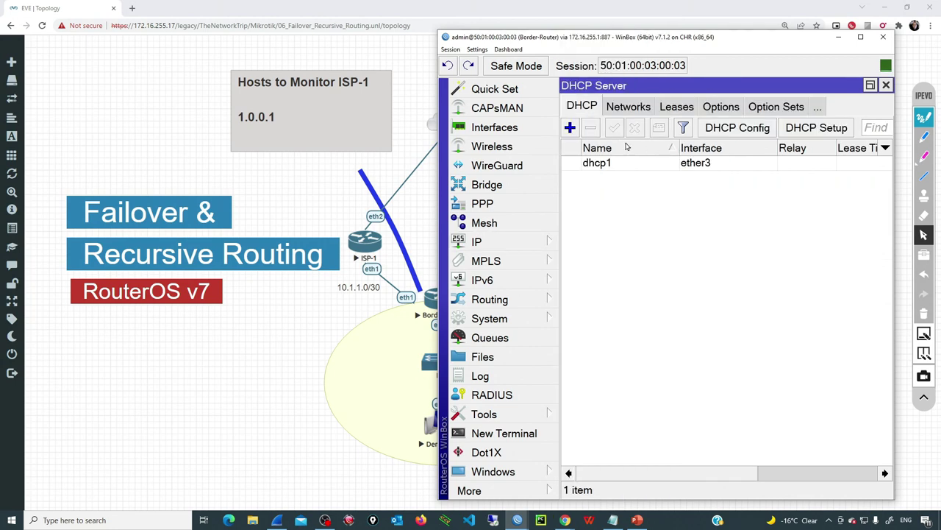
{"action": "left_click", "coordinate": [608, 164]}
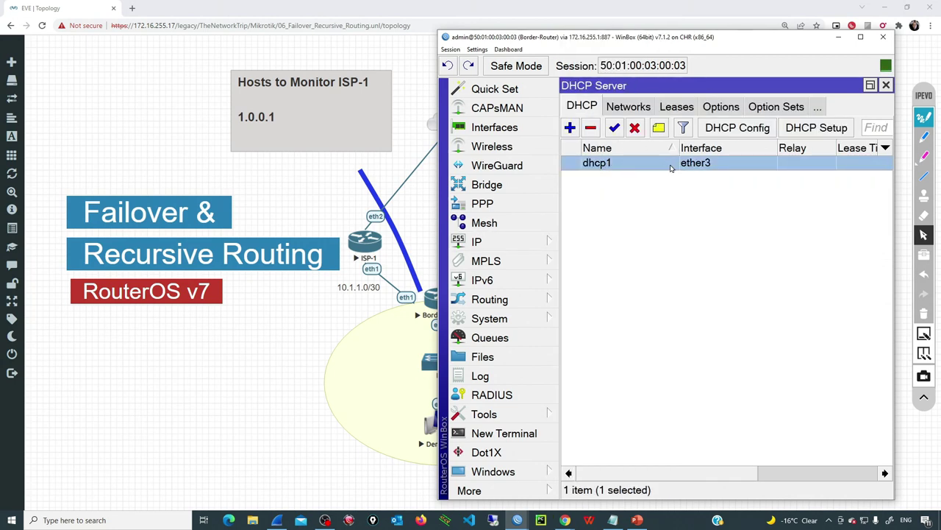
Open the Demo-Client console from the EVE topology and request an address with "ip dhcp"
{"action": "left_click", "coordinate": [839, 36]}
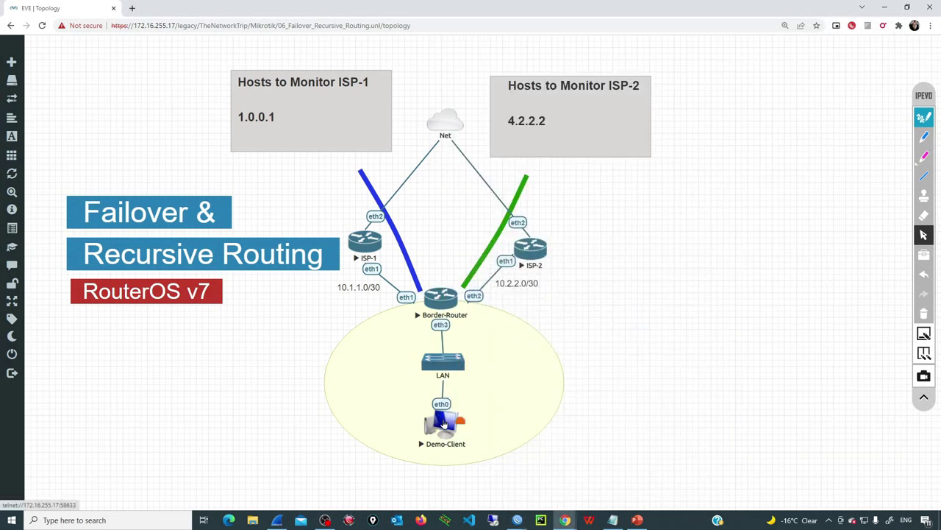
{"action": "left_click", "coordinate": [445, 424]}
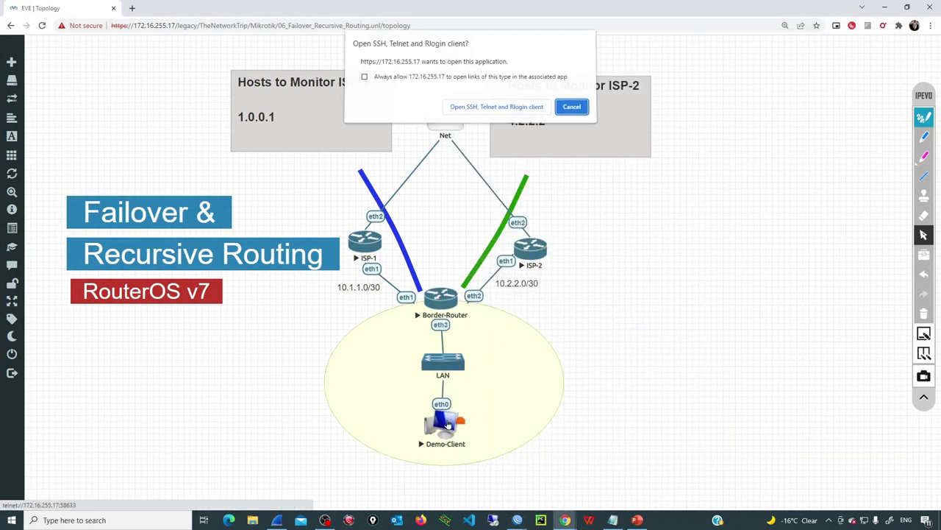
{"action": "left_click", "coordinate": [507, 109]}
{"action": "type", "text": "ip dhcp"}
{"action": "key", "text": "Return"}
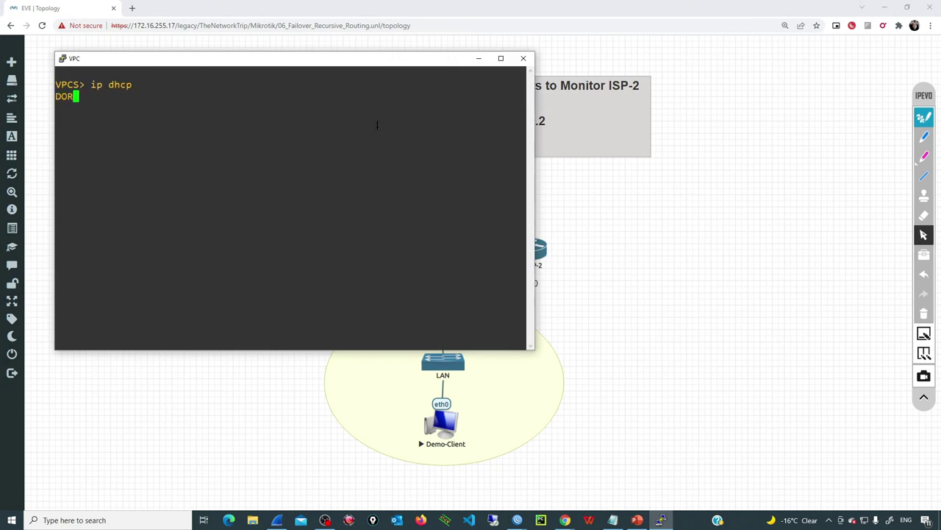
{"action": "left_click_drag", "start_coordinate": [186, 97], "coordinate": [97, 96]}
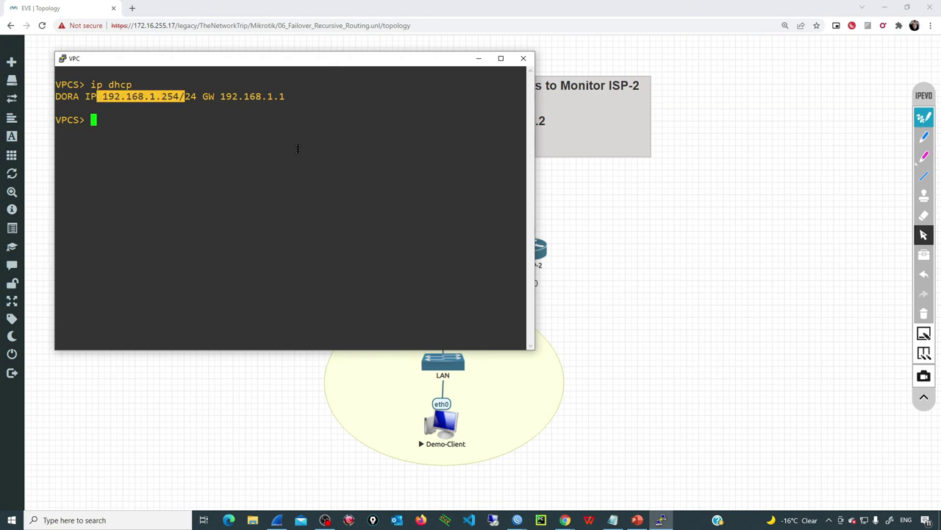
Ping google.com from the Demo-Client and place its console beside the Border-Router WinBox window
{"action": "type", "text": "ping google.com"}
{"action": "key", "text": "Return"}
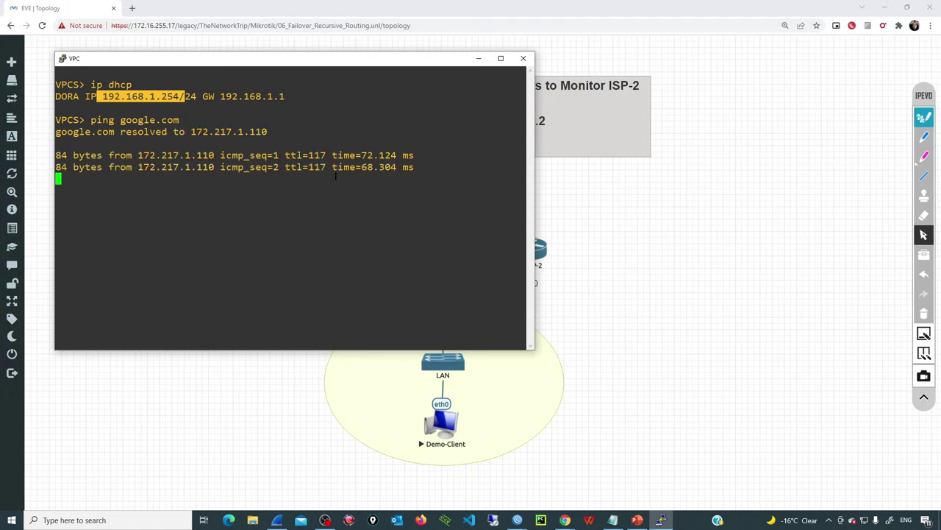
{"action": "left_click_drag", "start_coordinate": [277, 65], "coordinate": [253, 20]}
{"action": "left_click_drag", "start_coordinate": [512, 112], "coordinate": [423, 120]}
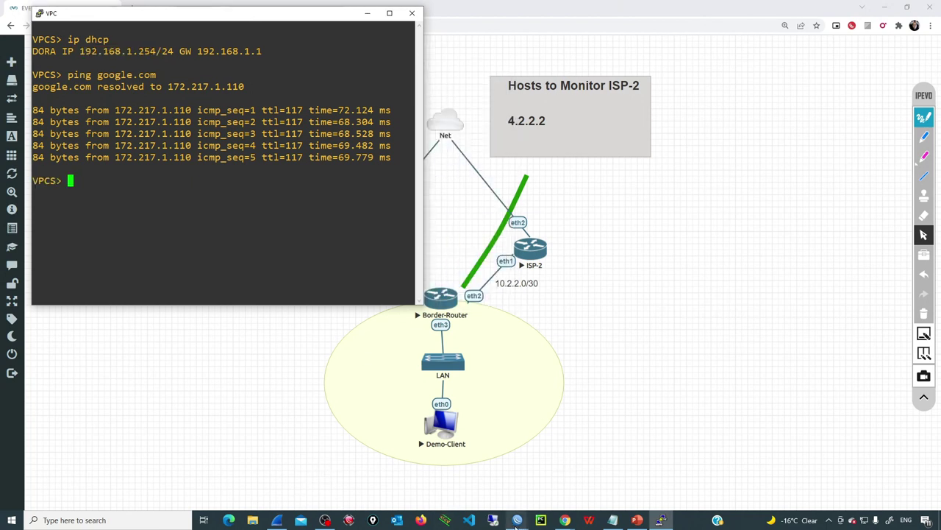
{"action": "mouse_move", "coordinate": [517, 520]}
{"action": "left_click", "coordinate": [421, 443]}
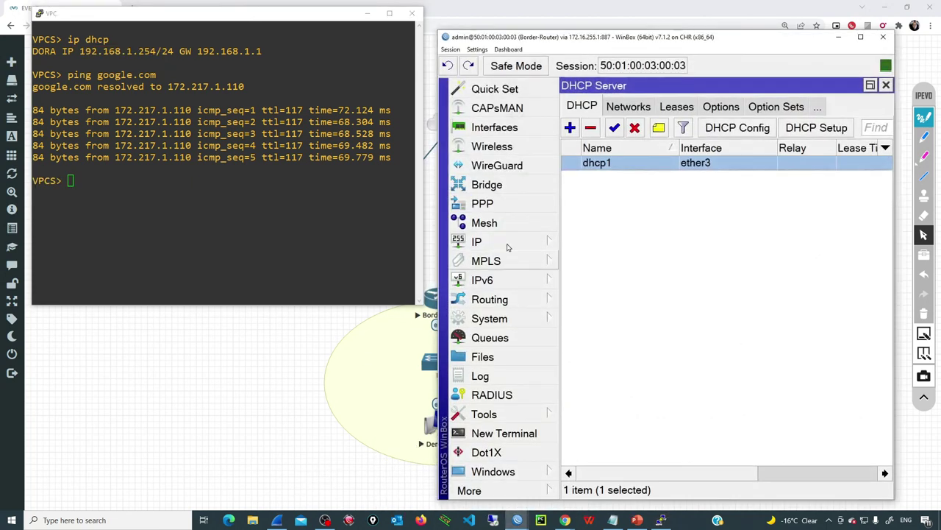
Open the Border-Router's IP route list and move its WinBox window clear of the Demo-Client console
{"action": "left_click", "coordinate": [486, 241]}
{"action": "left_click", "coordinate": [597, 290]}
{"action": "left_click", "coordinate": [706, 178]}
{"action": "left_click_drag", "start_coordinate": [513, 36], "coordinate": [541, 12]}
Trace google.com from the Demo-Client and compare the second hop with the gateway of the ISP-1 monitor route
{"action": "left_click", "coordinate": [271, 131]}
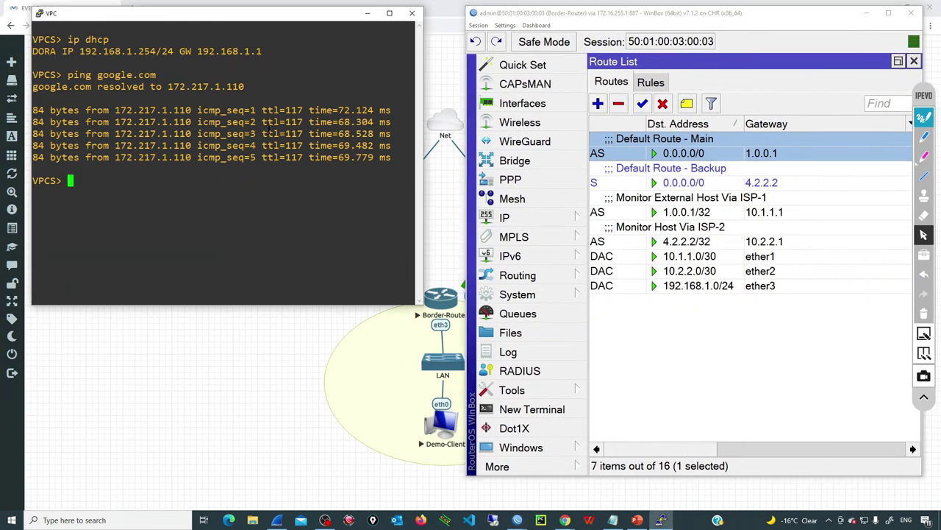
{"action": "type", "text": "trace google.com"}
{"action": "key", "text": "Return"}
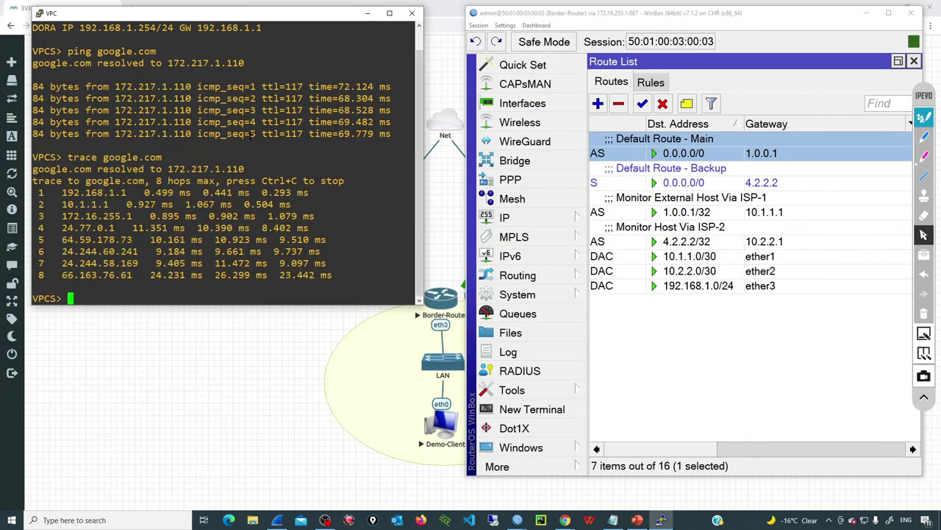
{"action": "left_click_drag", "start_coordinate": [63, 203], "coordinate": [113, 204]}
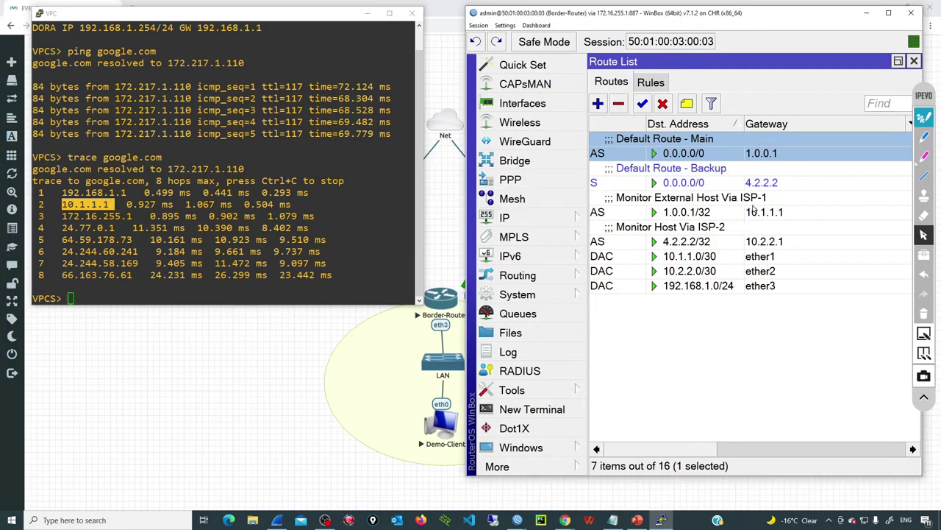
{"action": "left_click", "coordinate": [754, 211]}
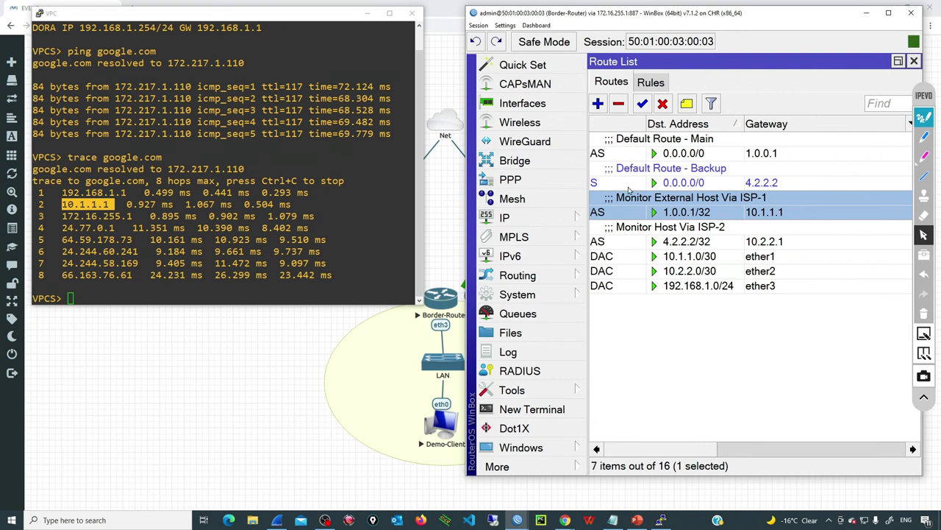
Set the main default route's distance to 3 on the Border-Router
{"action": "double_click", "coordinate": [651, 147]}
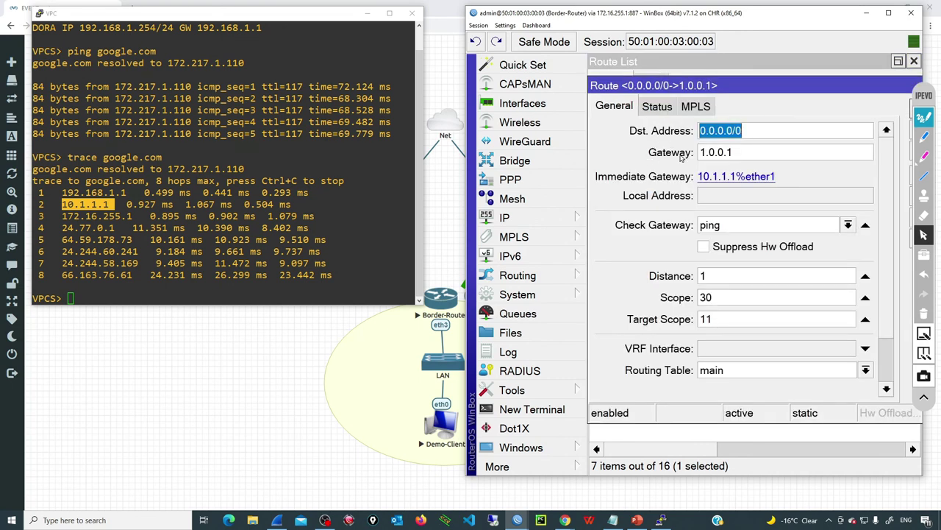
{"action": "double_click", "coordinate": [715, 273]}
{"action": "type", "text": "3"}
{"action": "key", "text": "Return"}
{"action": "left_click", "coordinate": [721, 179]}
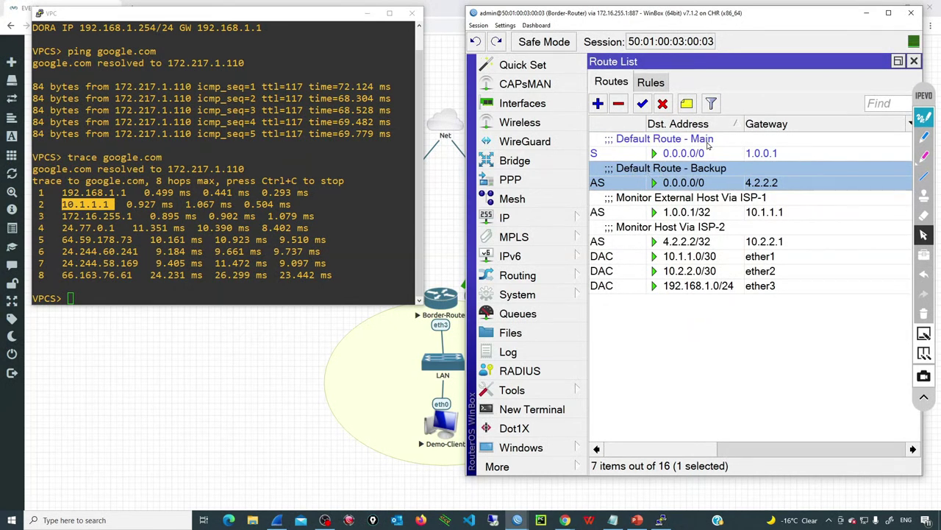
Repeat the google.com trace from the Demo-Client with the main route at distance 3 and check the second hop
{"action": "left_click", "coordinate": [367, 195]}
{"action": "key", "text": "Up"}
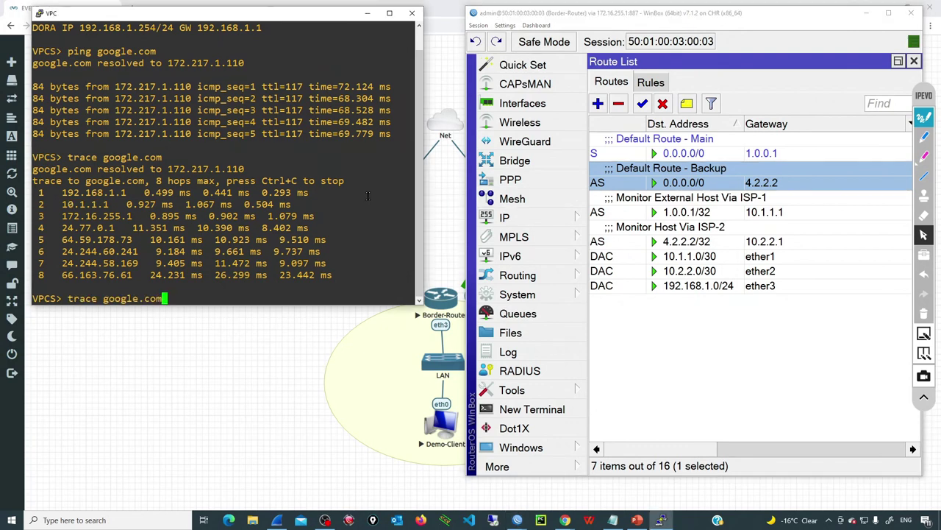
{"action": "key", "text": "Return"}
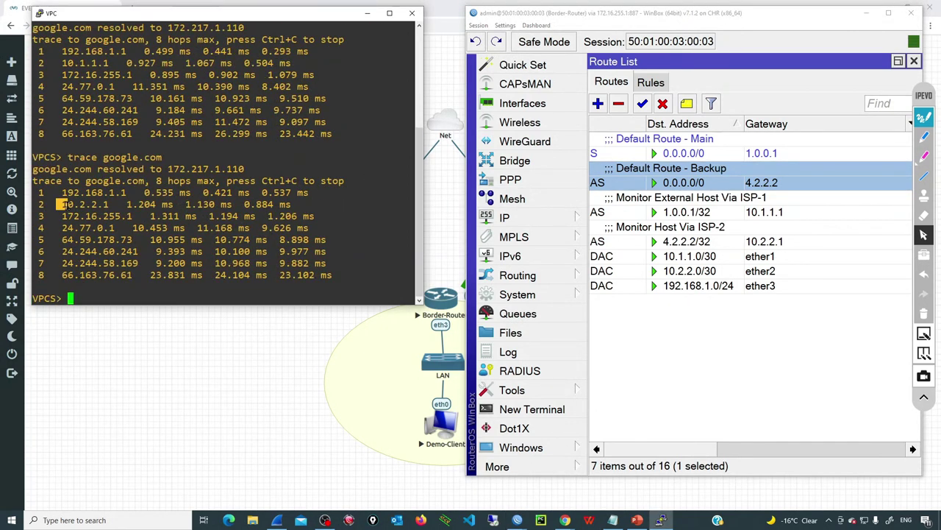
{"action": "left_click_drag", "start_coordinate": [62, 204], "coordinate": [113, 204]}
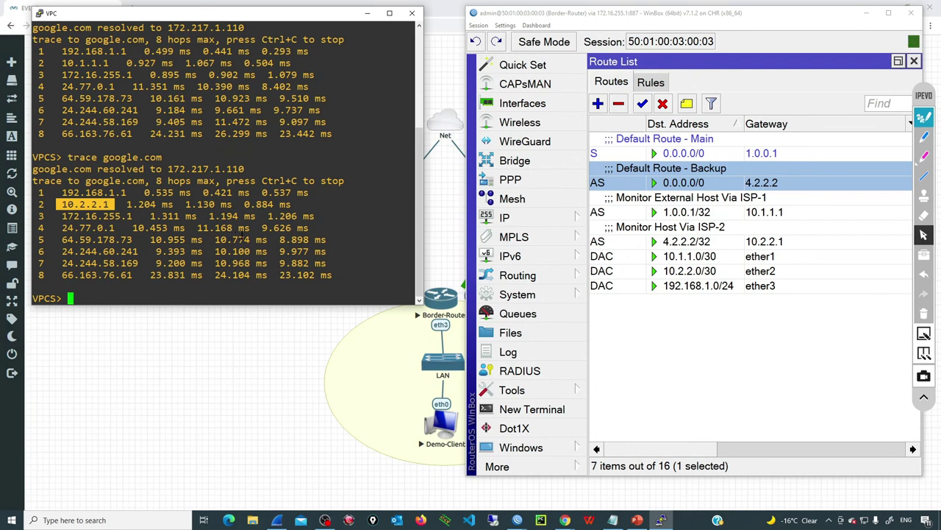
Set the main default route's distance back to 1 on the Border-Router
{"action": "left_click", "coordinate": [632, 150]}
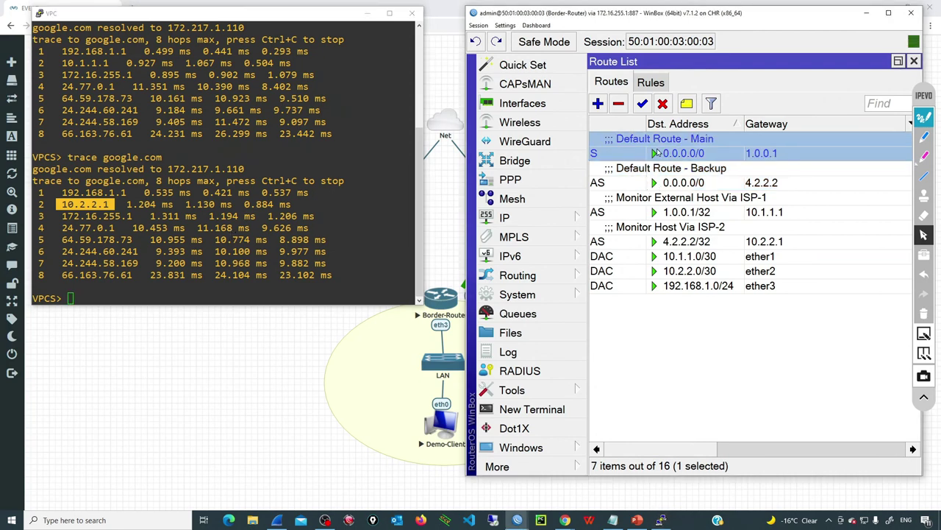
{"action": "double_click", "coordinate": [666, 147]}
{"action": "left_click", "coordinate": [715, 276]}
{"action": "double_click", "coordinate": [715, 276]}
{"action": "type", "text": "1"}
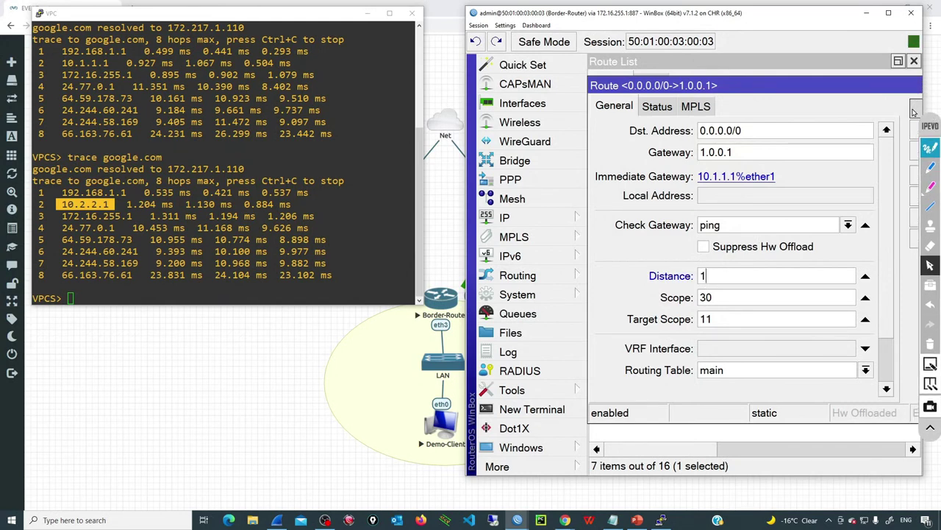
{"action": "left_click", "coordinate": [916, 109]}
Trace google.com from the Demo-Client again with the main route at distance 1 and check the second hop
{"action": "left_click", "coordinate": [327, 212]}
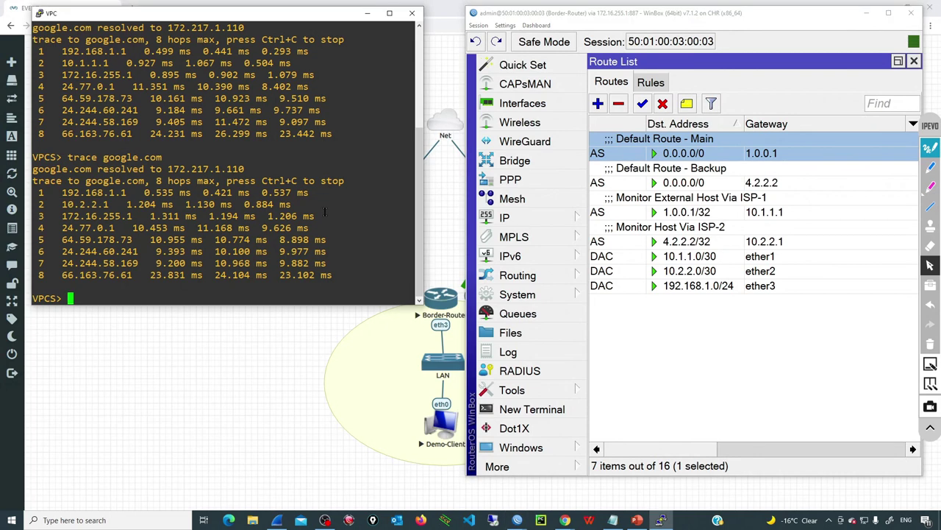
{"action": "key", "text": "Up"}
{"action": "key", "text": "Return"}
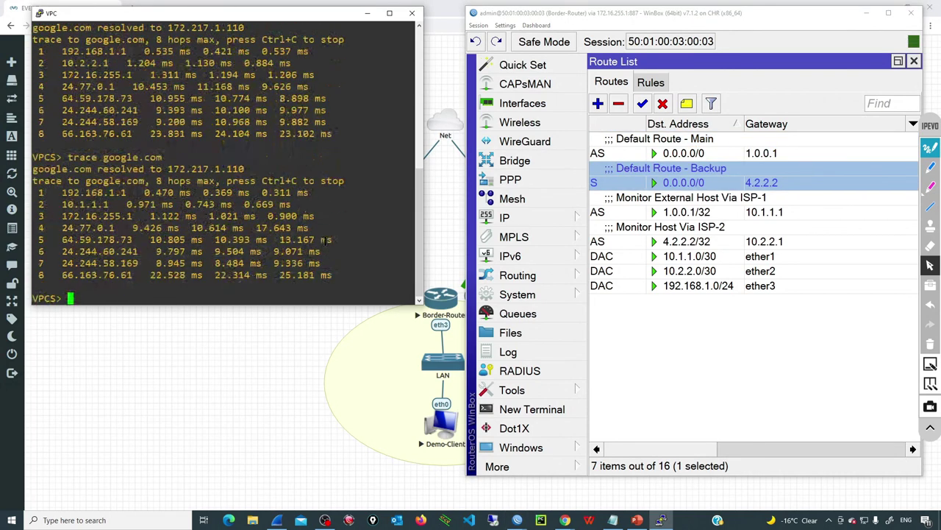
{"action": "left_click_drag", "start_coordinate": [61, 205], "coordinate": [113, 204]}
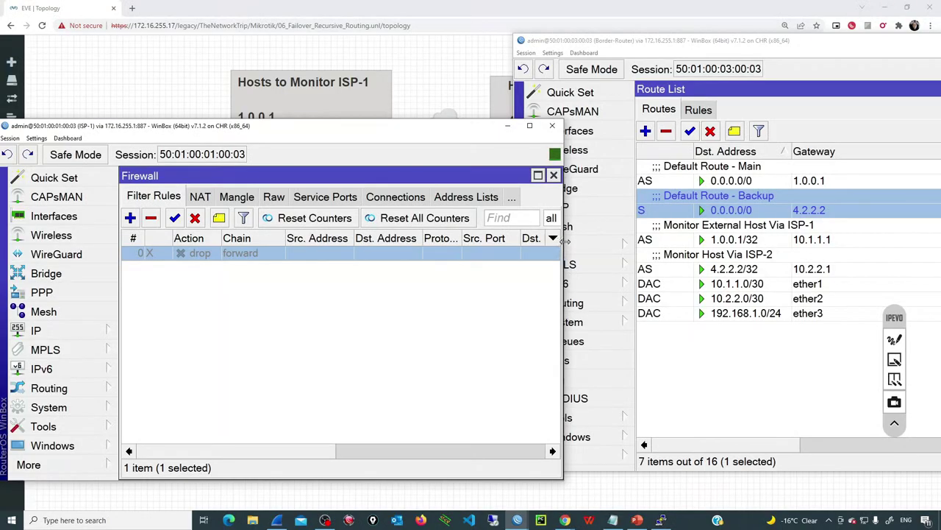
Place the ISP-1 WinBox window beside the Border-Router's and review its firewall filter rule's chain, out-interface and action
{"action": "left_click_drag", "start_coordinate": [565, 242], "coordinate": [486, 241]}
{"action": "left_click_drag", "start_coordinate": [294, 125], "coordinate": [294, 301]}
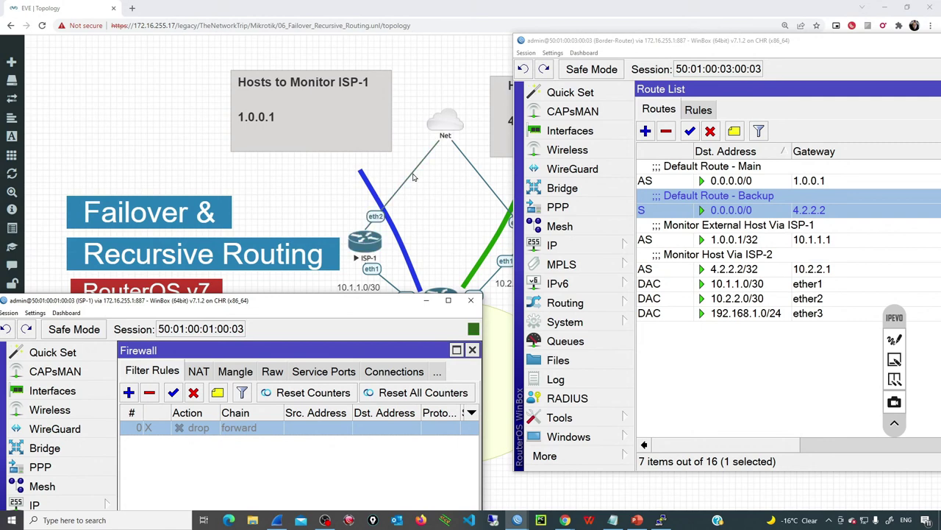
{"action": "left_click_drag", "start_coordinate": [335, 313], "coordinate": [339, 101]}
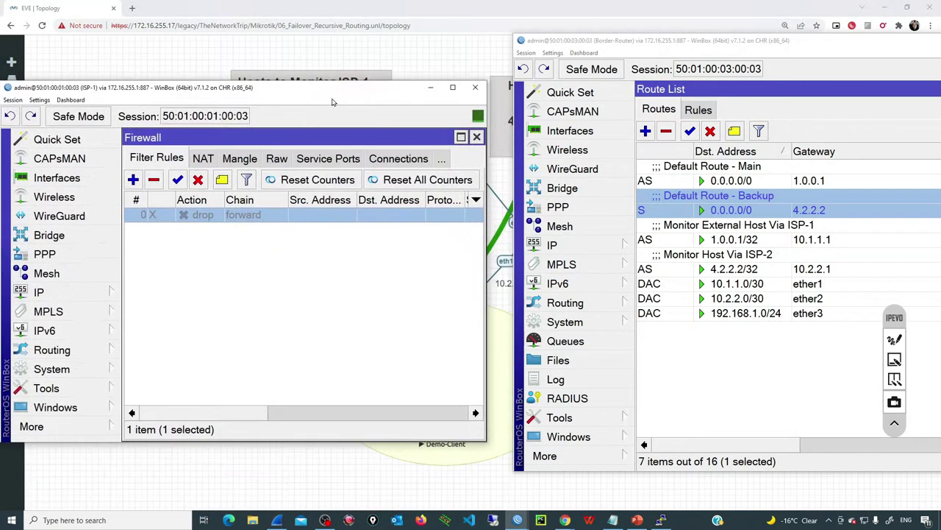
{"action": "double_click", "coordinate": [250, 215]}
{"action": "left_click", "coordinate": [162, 161]}
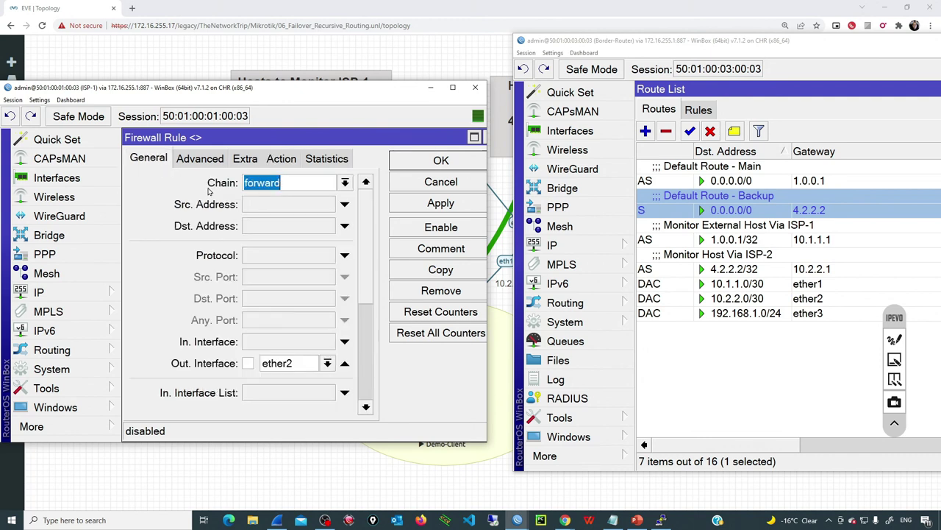
{"action": "left_click", "coordinate": [287, 183]}
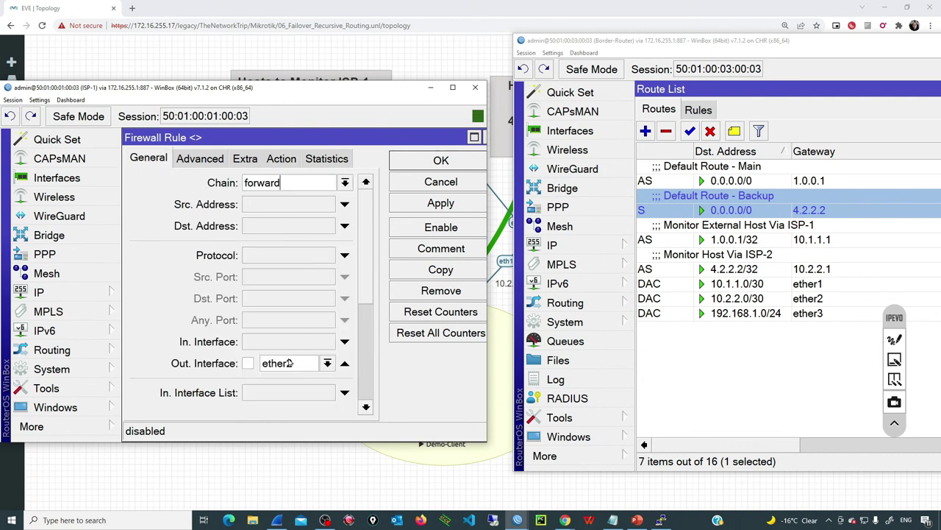
{"action": "left_click", "coordinate": [281, 158]}
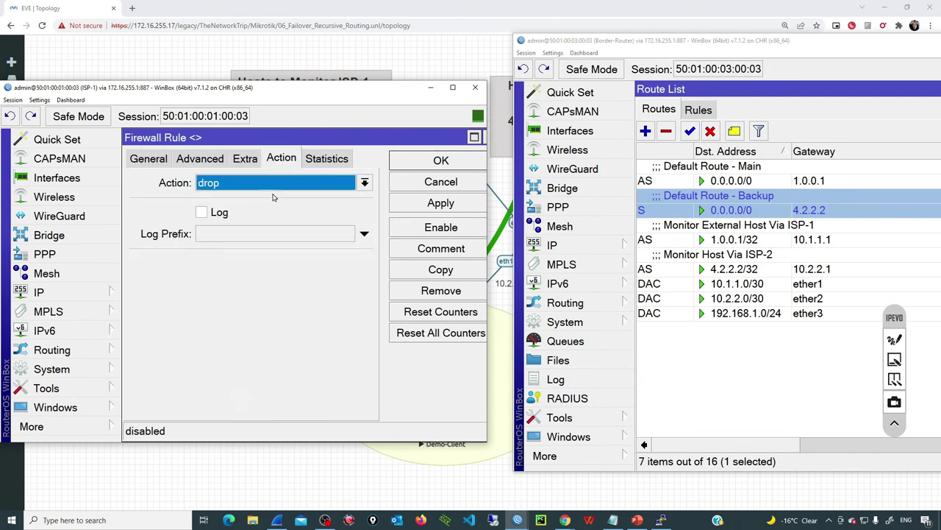
{"action": "left_click", "coordinate": [411, 161]}
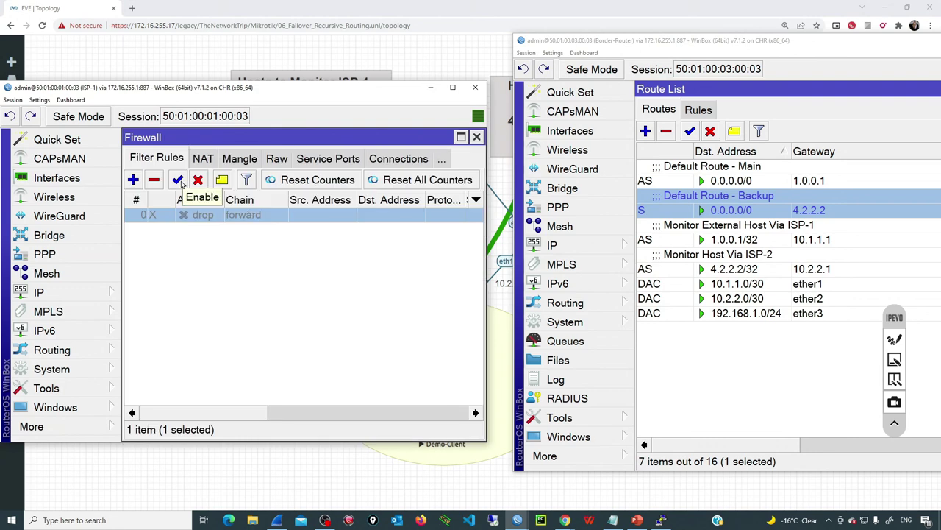
Enable the forward drop rule on ISP-1, minimize its window and select the Border-Router's main default route for monitoring
{"action": "left_click", "coordinate": [178, 180]}
{"action": "left_click", "coordinate": [431, 87]}
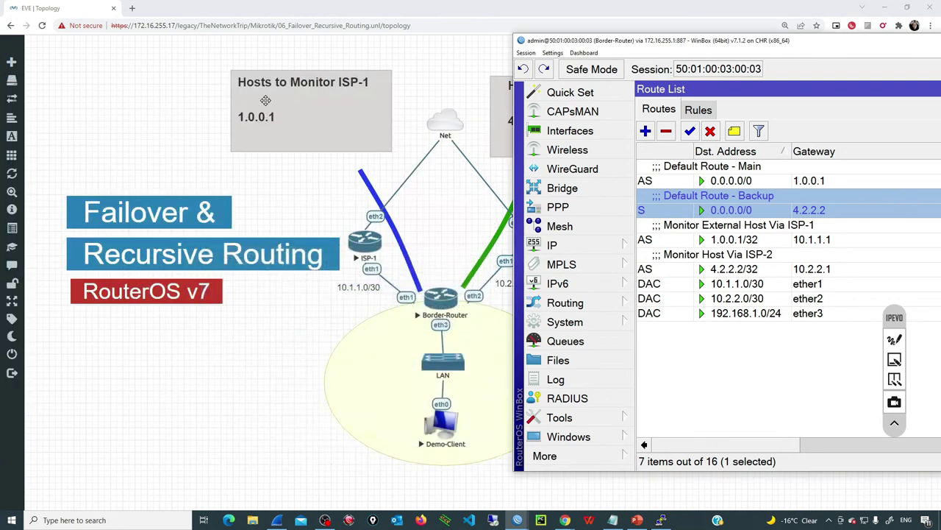
{"action": "left_click", "coordinate": [687, 179]}
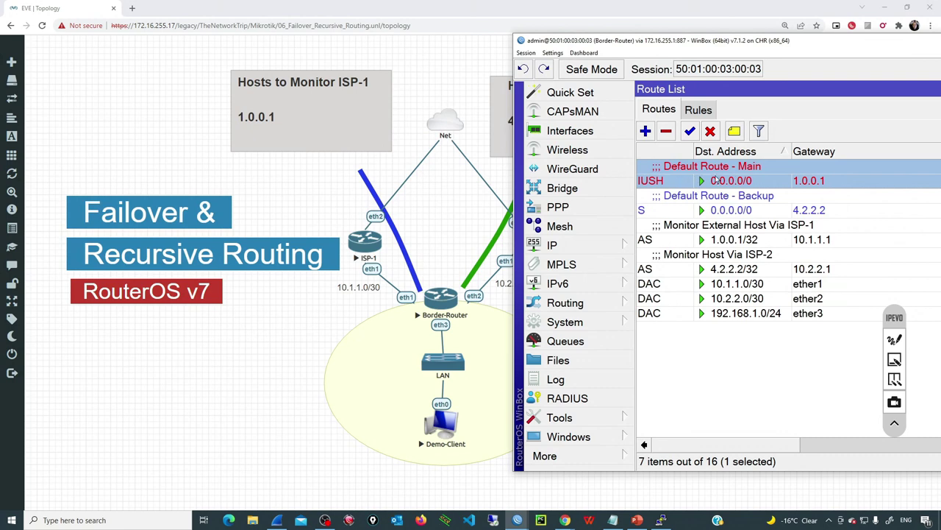
Widen the Border-Router window and reopen its route list to check the refreshed main and backup default routes
{"action": "left_click_drag", "start_coordinate": [715, 43], "coordinate": [575, 42]}
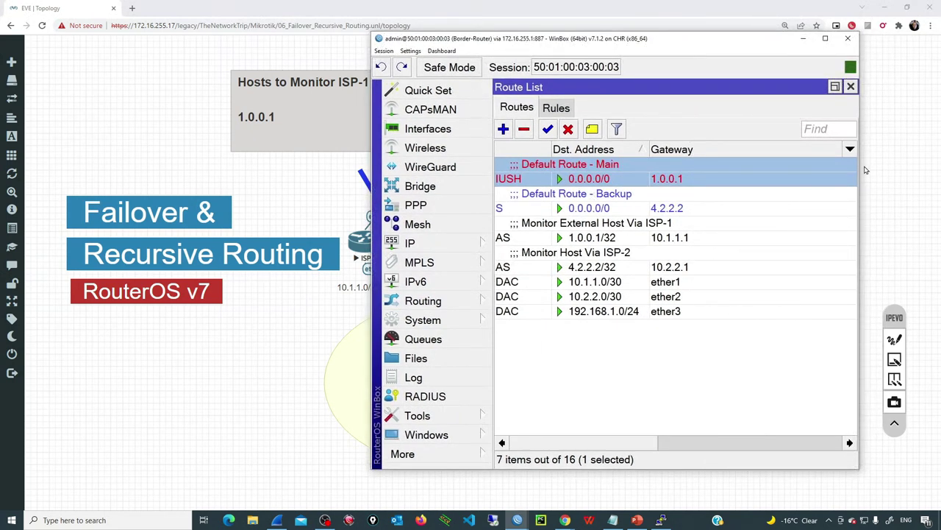
{"action": "left_click_drag", "start_coordinate": [859, 108], "coordinate": [904, 107]}
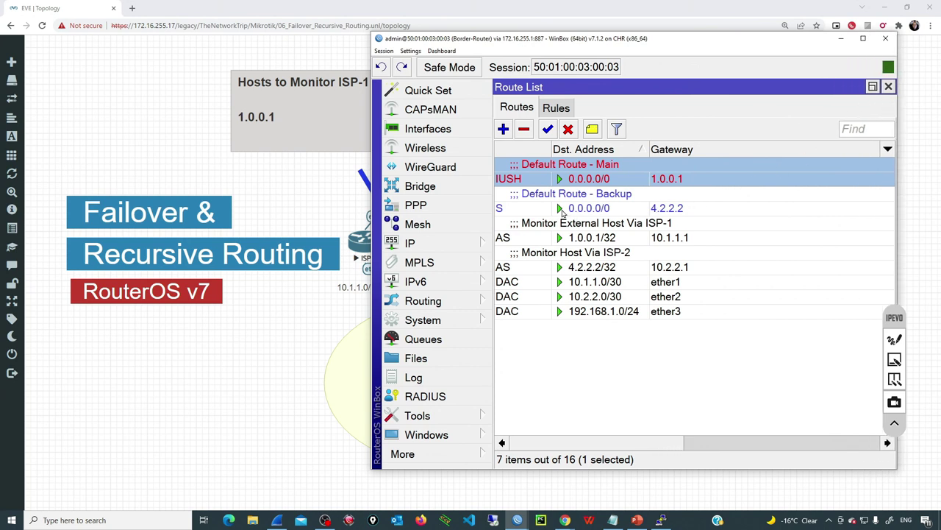
{"action": "left_click", "coordinate": [566, 208]}
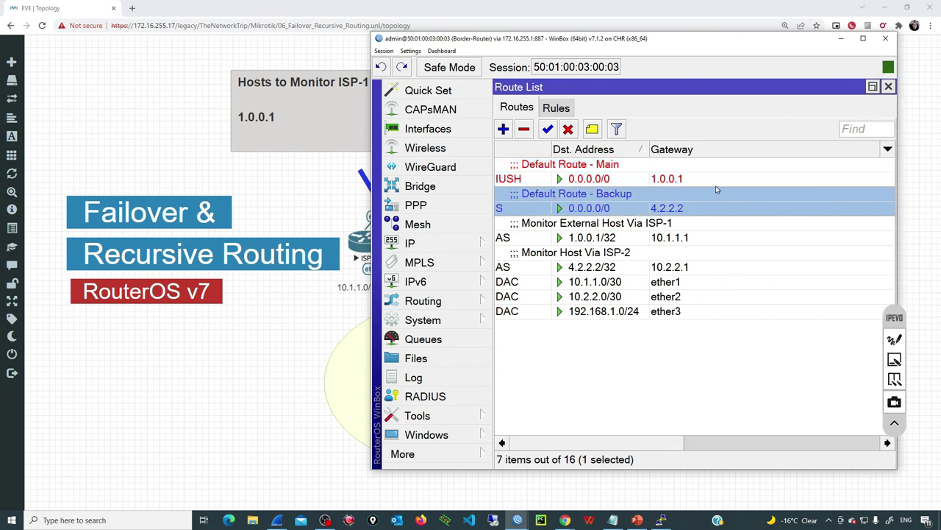
{"action": "left_click", "coordinate": [889, 87]}
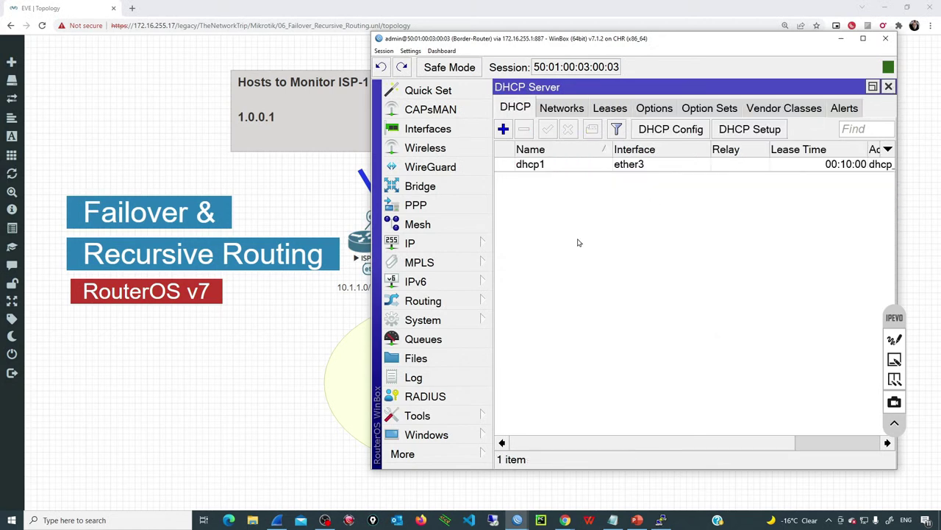
{"action": "left_click", "coordinate": [441, 243]}
{"action": "left_click", "coordinate": [530, 290]}
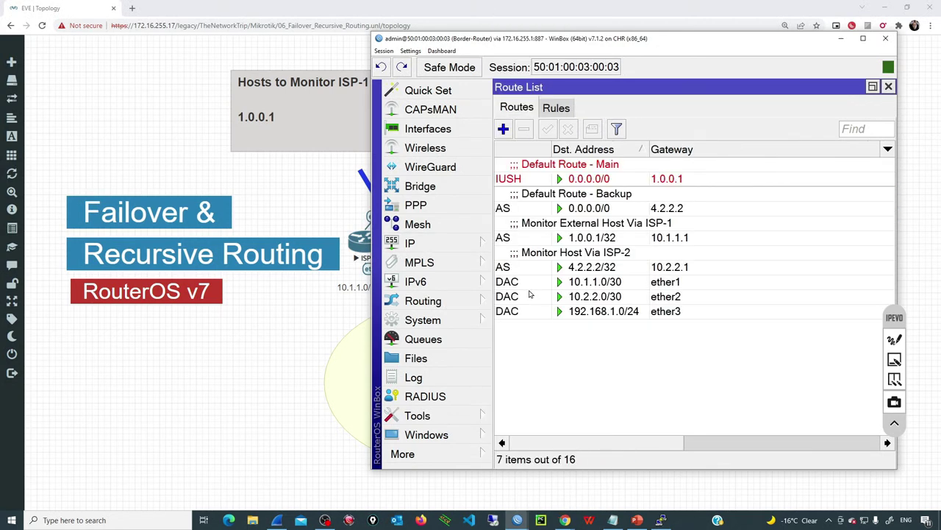
{"action": "left_click", "coordinate": [567, 208]}
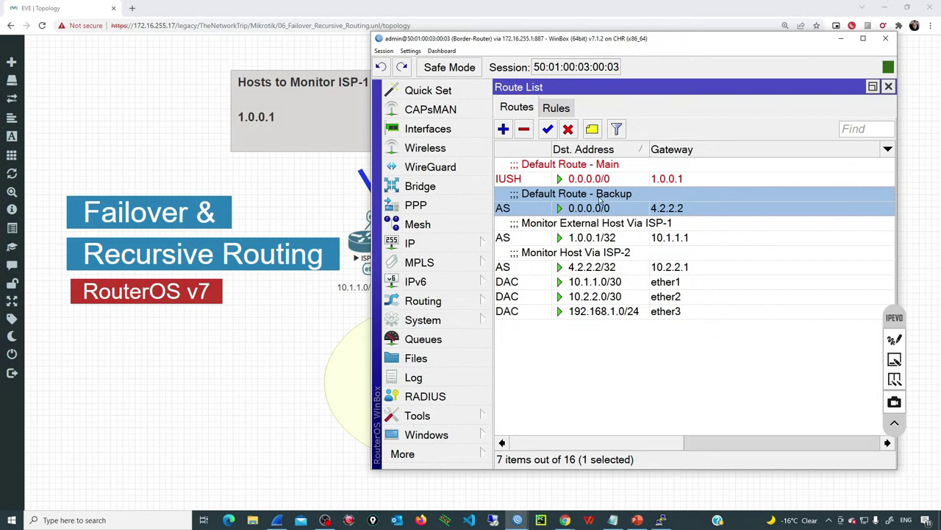
Bring up the Demo-Client console, ping google.com and stop the ping
{"action": "left_click", "coordinate": [661, 520]}
{"action": "type", "text": "pin"}
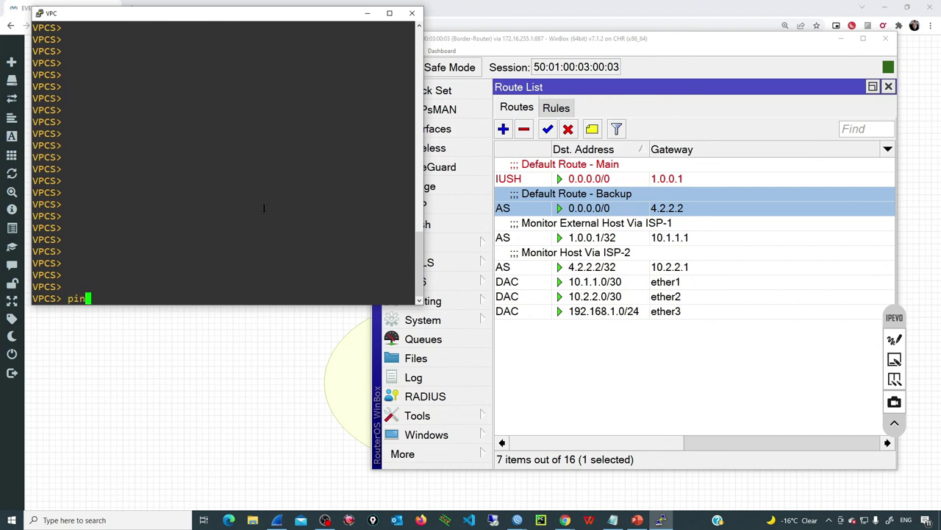
{"action": "type", "text": "g google.com"}
{"action": "key", "text": "Return"}
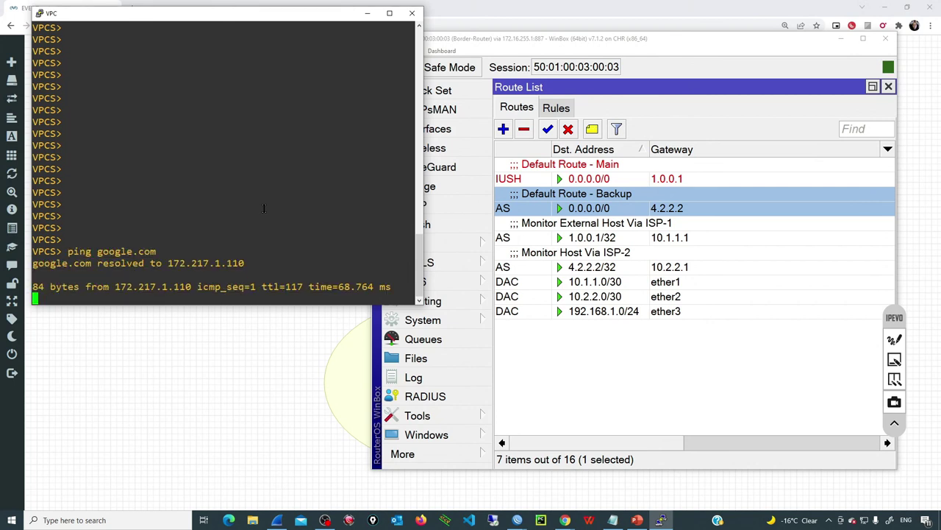
{"action": "key", "text": "ctrl+c"}
Trace google.com from the Demo-Client while ISP-1 is blocked and check the second hop
{"action": "type", "text": "tracew"}
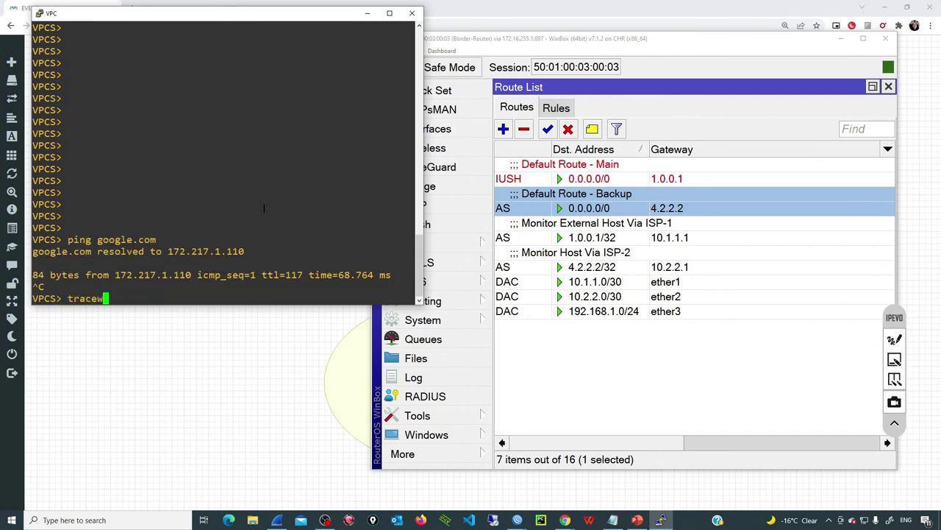
{"action": "key", "text": "BackSpace"}
{"action": "type", "text": "google.com"}
{"action": "key", "text": "Return"}
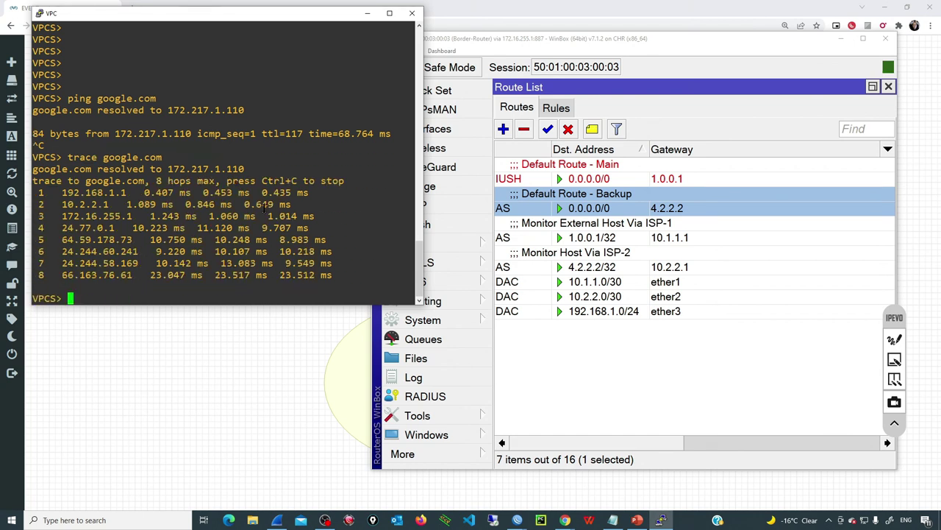
{"action": "left_click_drag", "start_coordinate": [57, 205], "coordinate": [130, 204]}
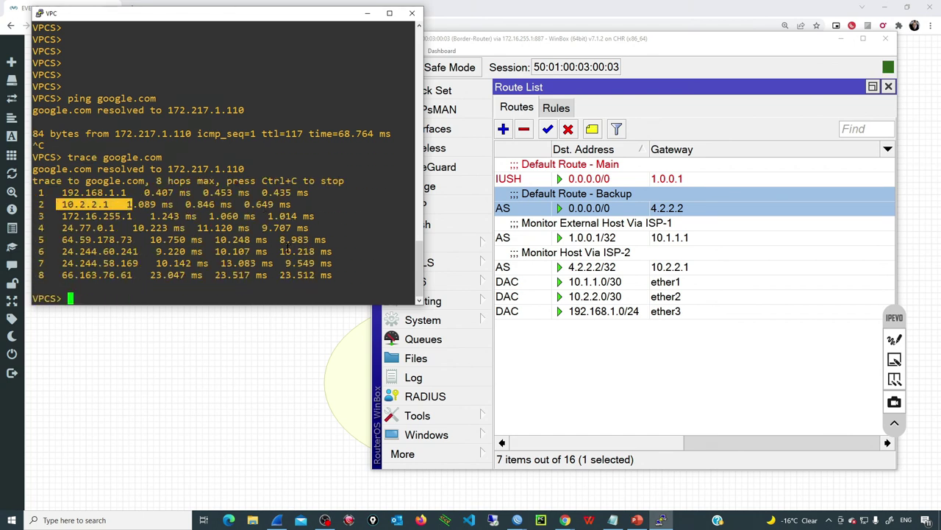
Switch to the ISP-1 WinBox window and disable its forward drop rule
{"action": "mouse_move", "coordinate": [518, 520]}
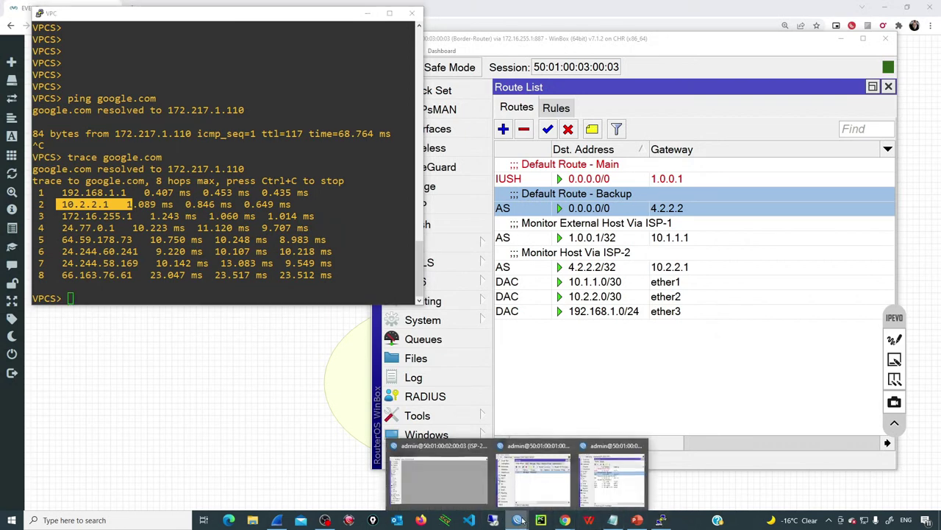
{"action": "left_click", "coordinate": [609, 481]}
{"action": "left_click", "coordinate": [550, 481]}
{"action": "left_click", "coordinate": [197, 180]}
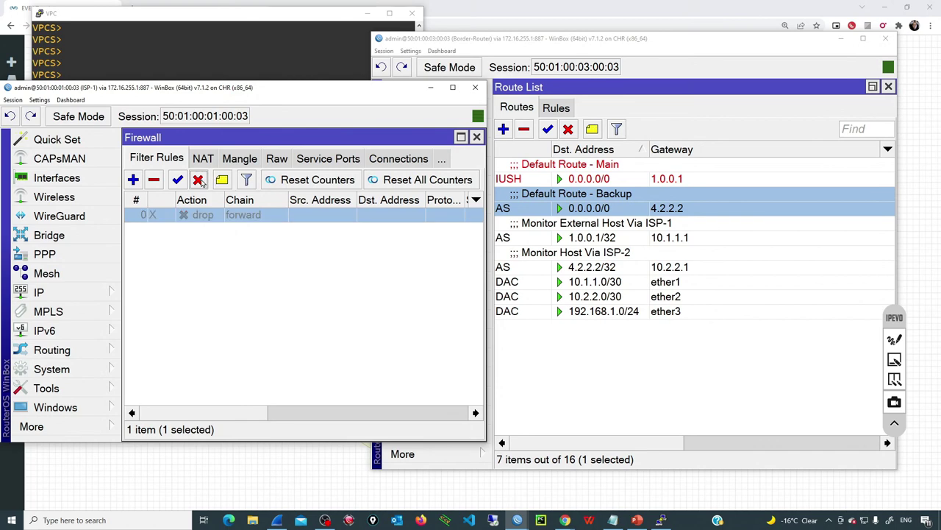
Minimize the ISP-1 window and reopen the Border-Router's route list to check the main and backup default routes after unblocking ISP-1
{"action": "left_click", "coordinate": [430, 88]}
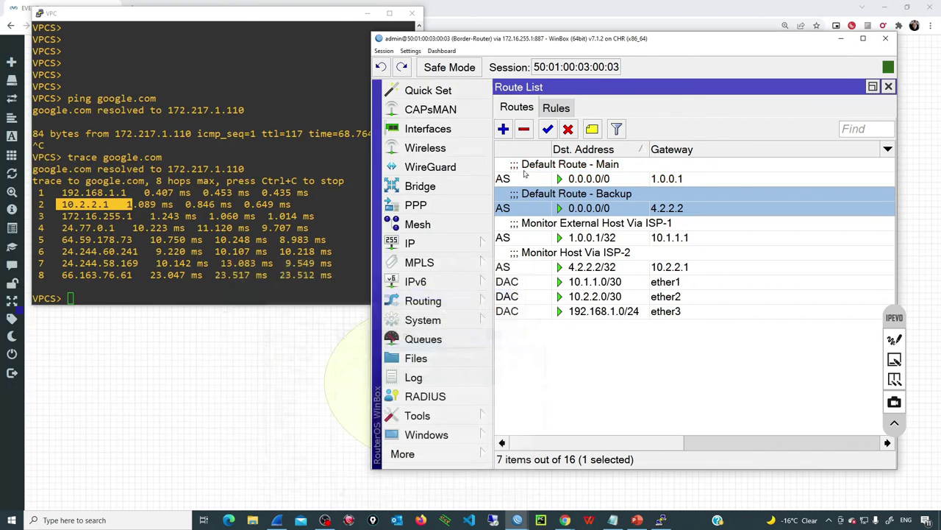
{"action": "left_click", "coordinate": [572, 183]}
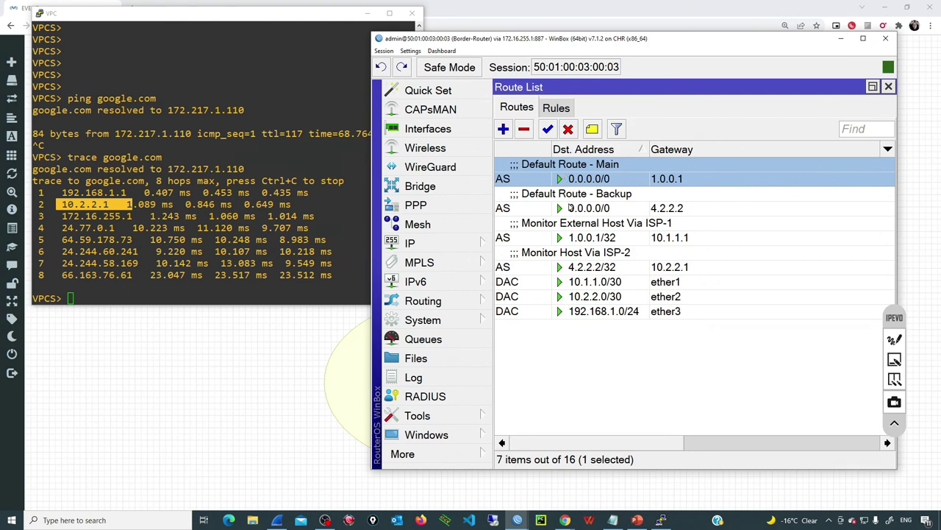
{"action": "left_click", "coordinate": [570, 208]}
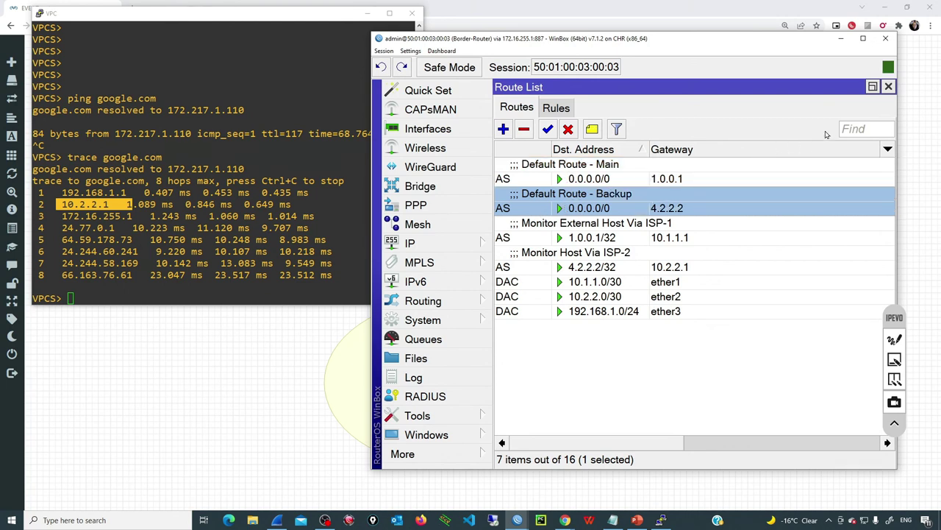
{"action": "left_click", "coordinate": [888, 87]}
{"action": "left_click", "coordinate": [410, 243]}
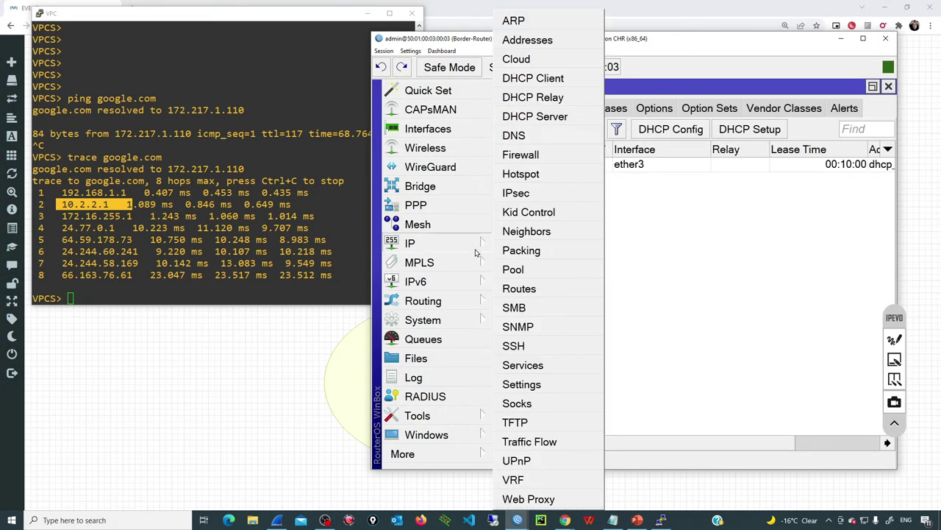
{"action": "left_click", "coordinate": [527, 293]}
{"action": "left_click", "coordinate": [581, 205]}
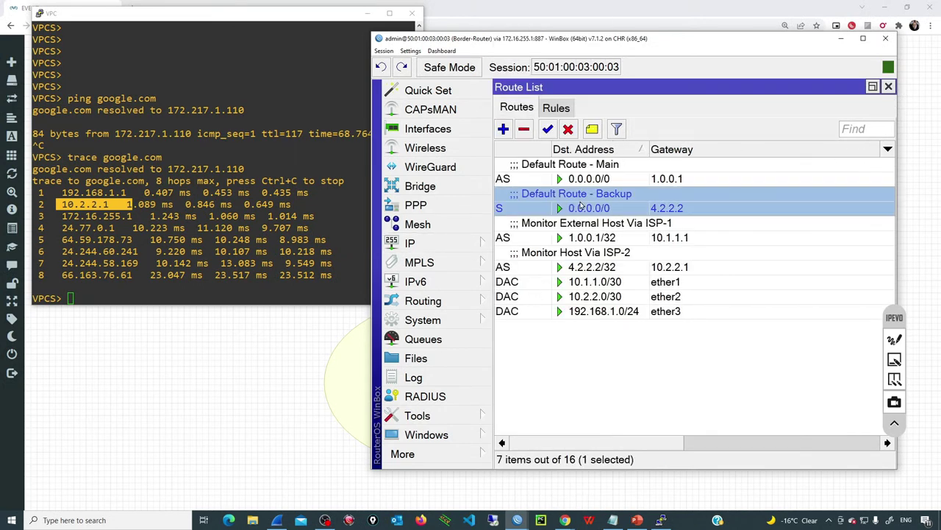
Repeat the trace to google.com from the Demo-Client with ISP-1 unblocked, and return to the EVE topology in the browser
{"action": "left_click", "coordinate": [330, 168]}
{"action": "key", "text": "Up"}
{"action": "key", "text": "Return"}
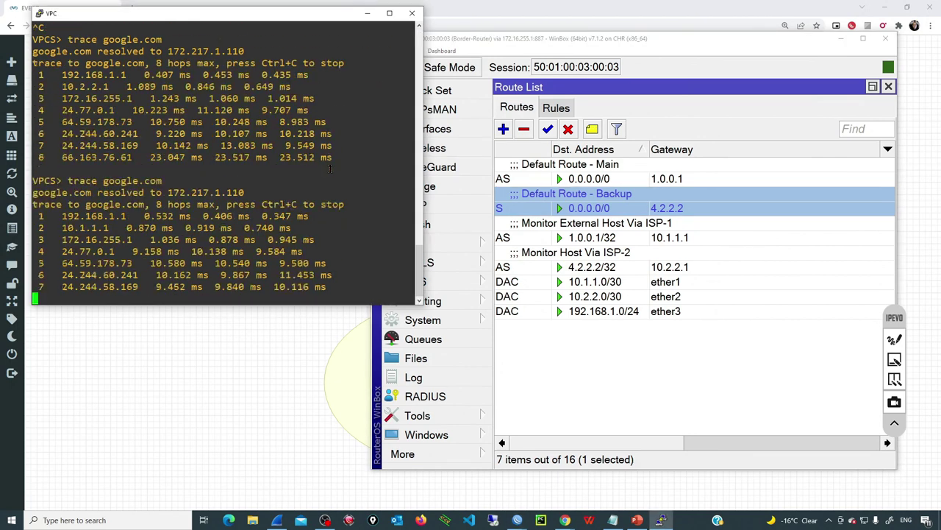
{"action": "left_click", "coordinate": [484, 8]}
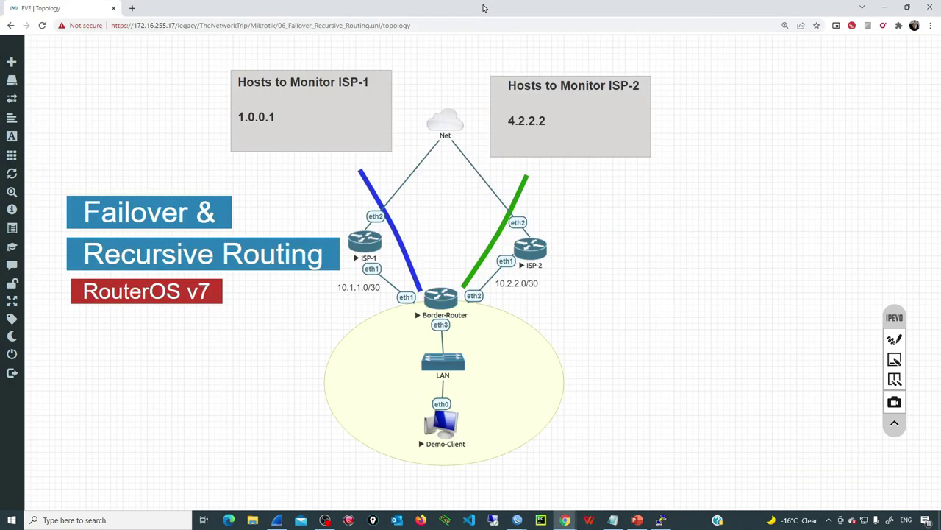